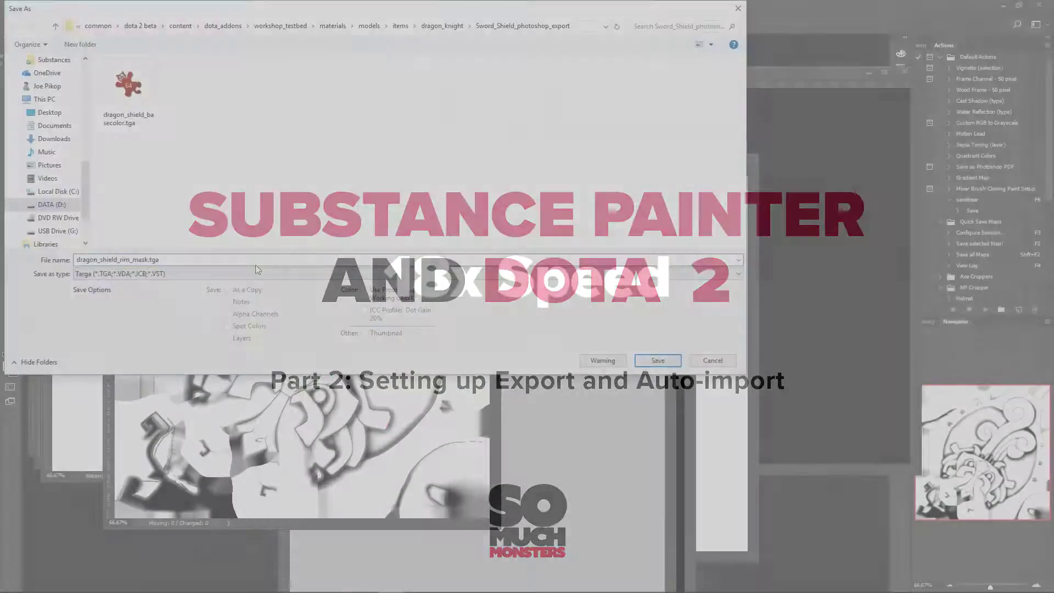
- Save the emissive texture as the Targa file dragon_shield_emissive.tga in the Sword_Shield_photoshop_export folder
key(ctrl+shift+s)
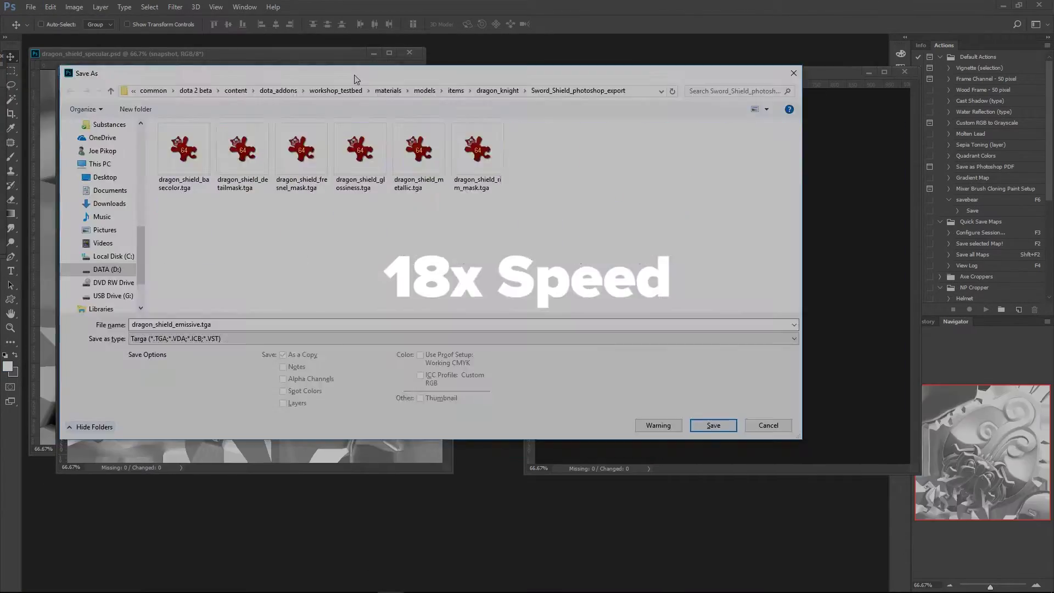
click(708, 426)
- Switch to the Dota 2 Workshop Import dialog and load the shield's LOD0 mesh as portrait geometry for dragon_shield_test
key(alt+Tab)
click(658, 473)
click(400, 162)
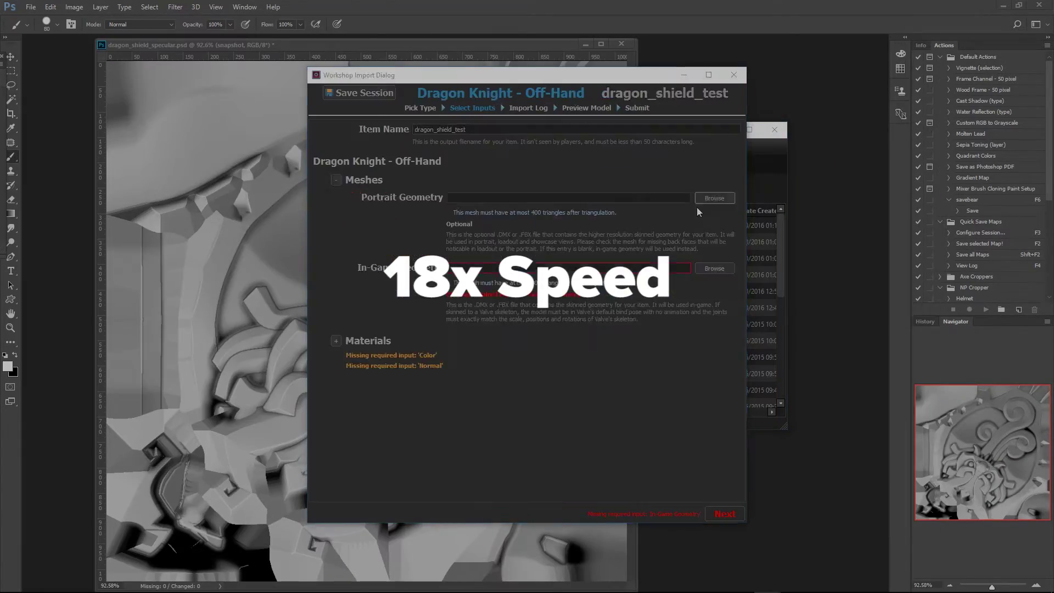
click(706, 196)
click(741, 361)
key(ctrl+o)
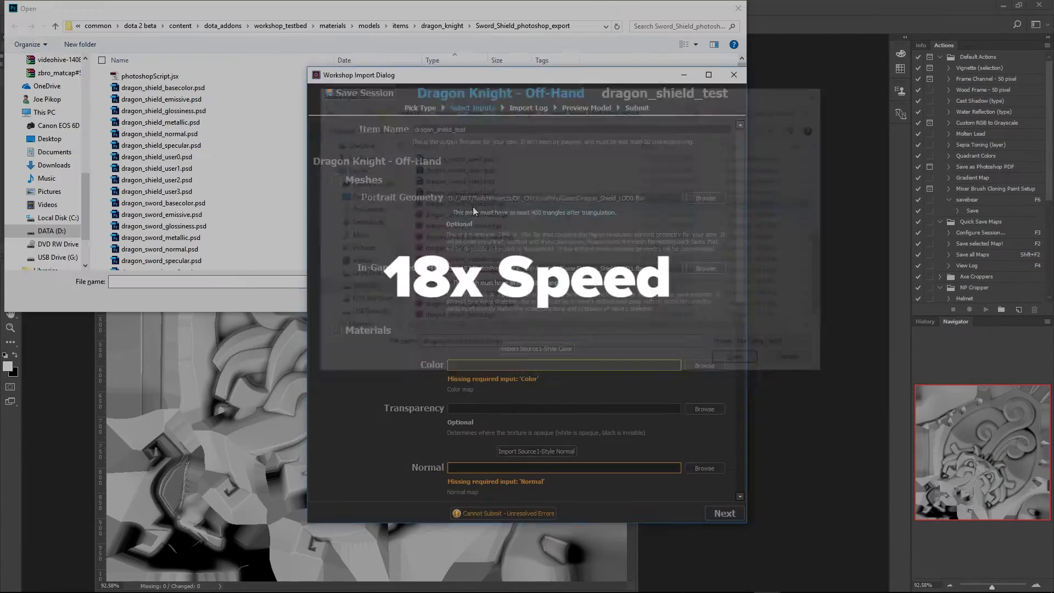
- Assign the exported dragon_shield textures to the item's material inputs and advance the import past the model preview
click(704, 379)
double_click(461, 249)
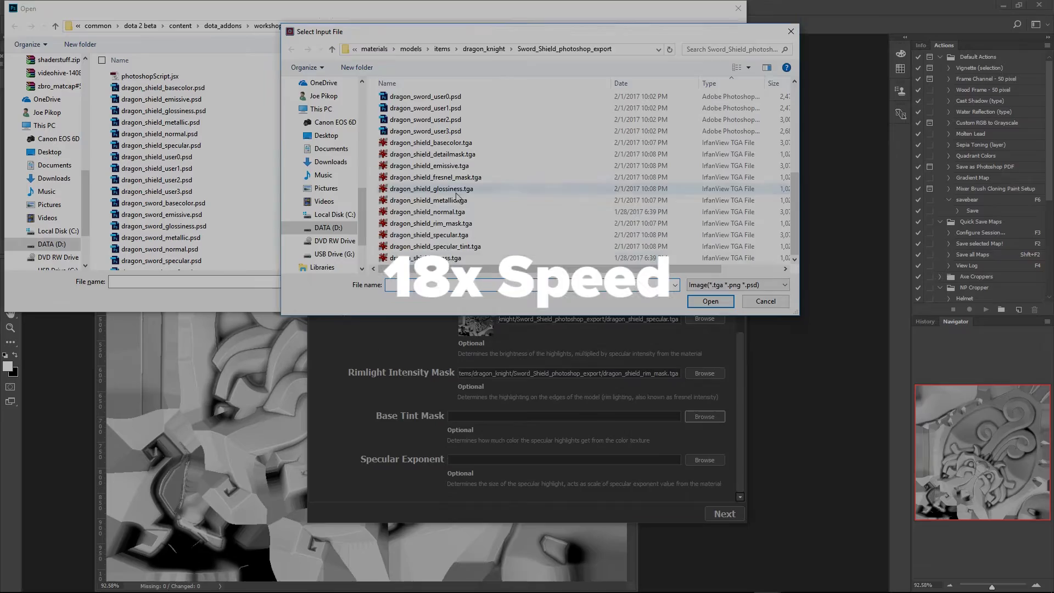
click(725, 514)
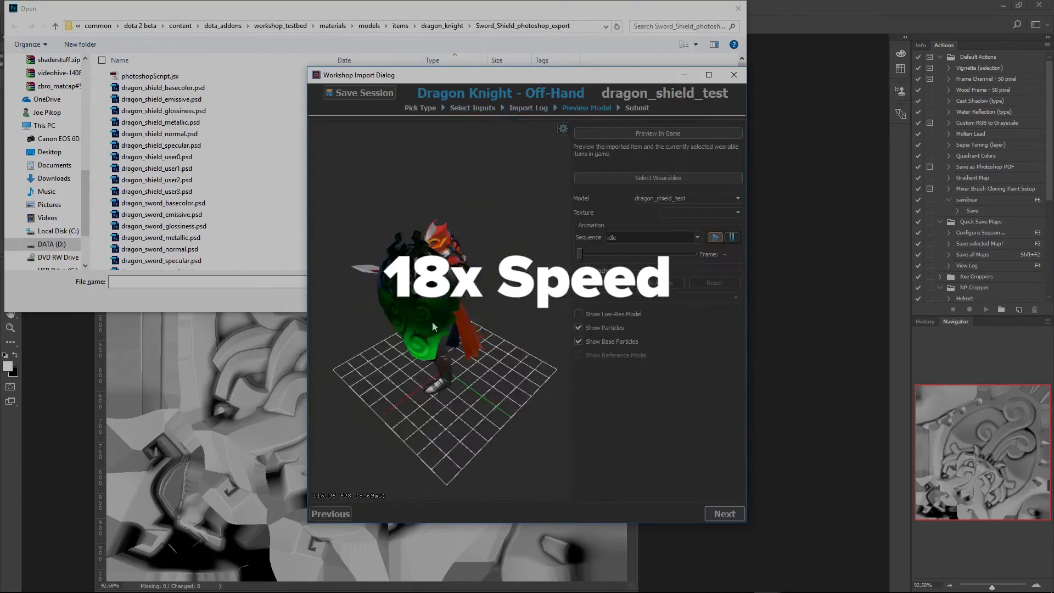
click(724, 514)
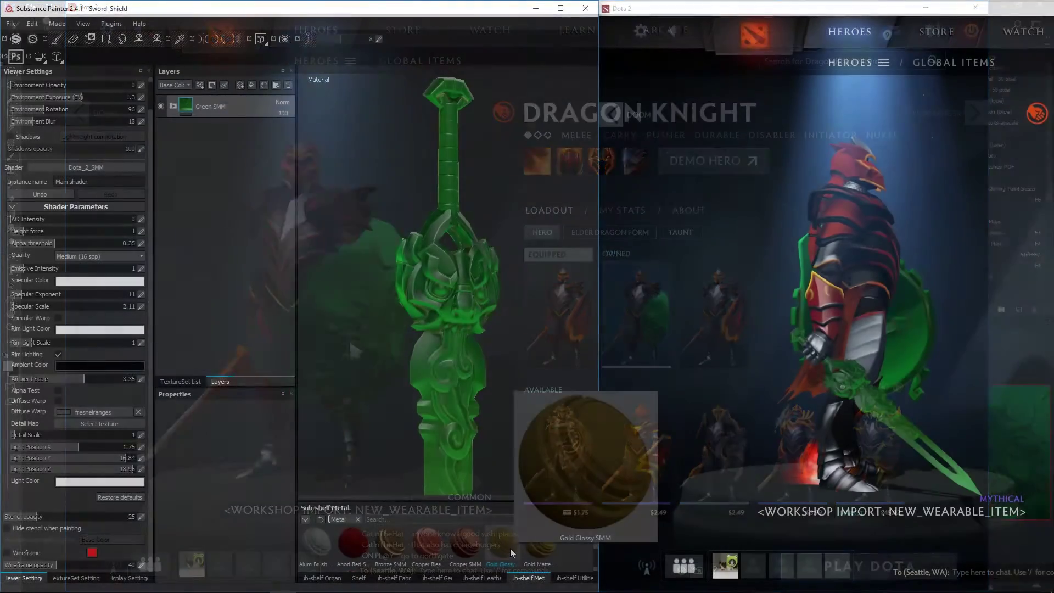
- In Substance Painter, add the Gold Glossy SMM material to the sword's layers and export the textures
mouse_move(502, 543)
mouse_down()
mouse_move(365, 377)
mouse_move(233, 110)
mouse_move(238, 98)
mouse_up()
key(ctrl+shift+e)
click(455, 464)
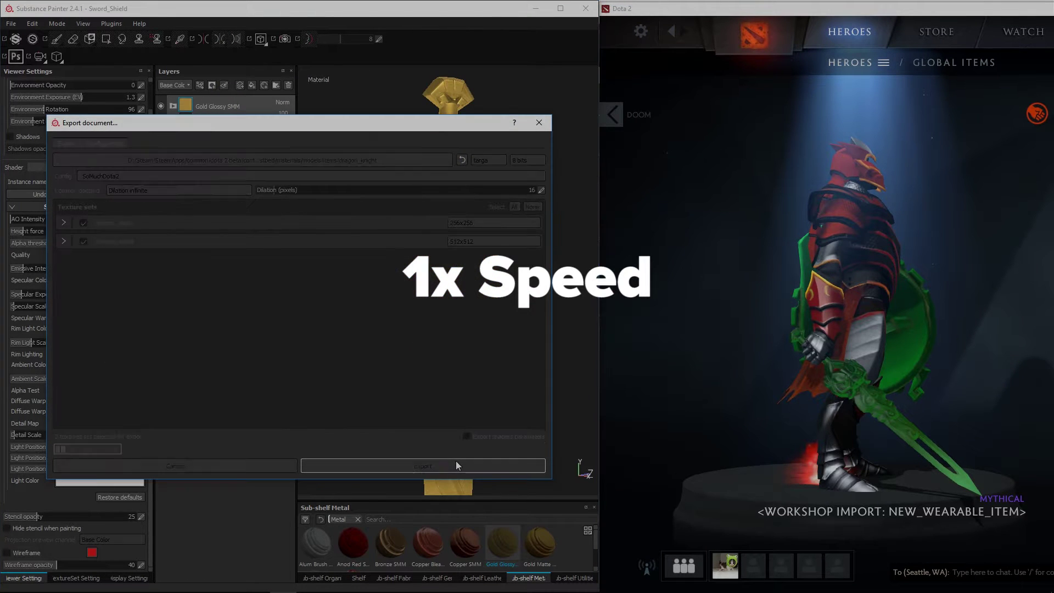
click(330, 313)
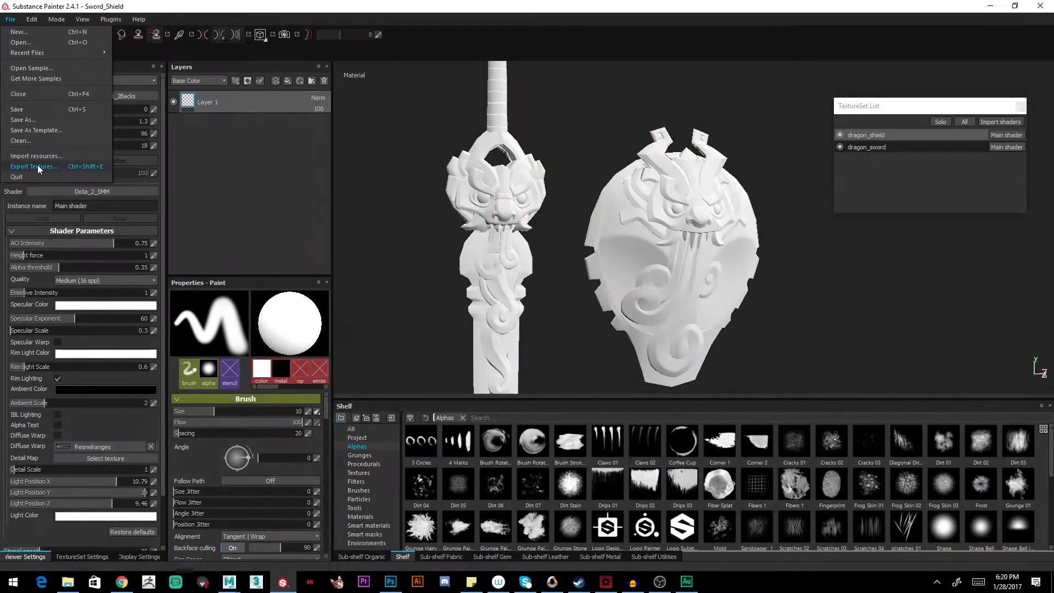
- Open the texture export settings and use the SoMuchDota2 config with the targa format
click(38, 166)
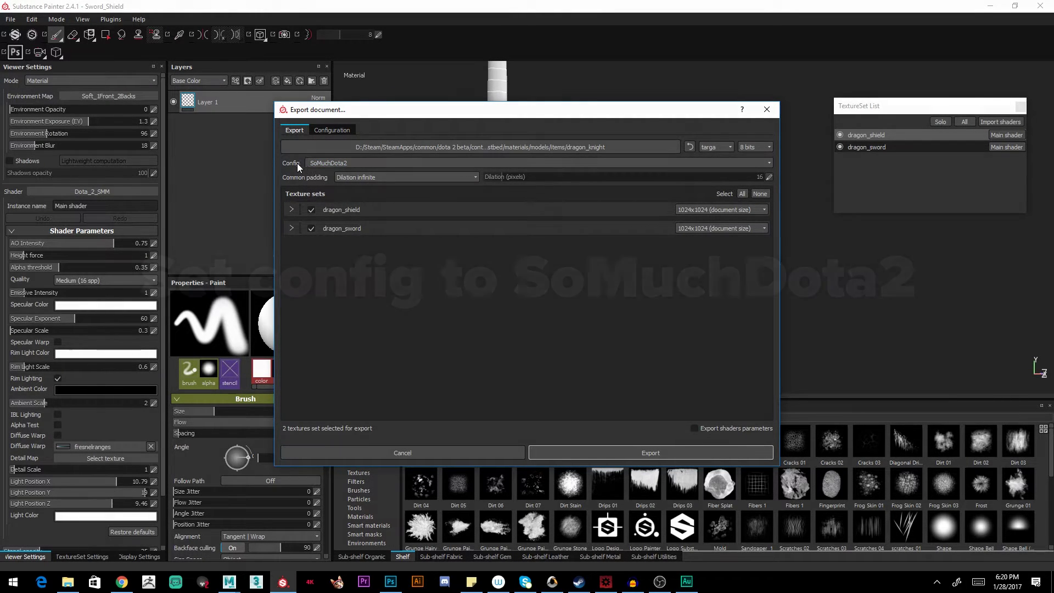
click(320, 160)
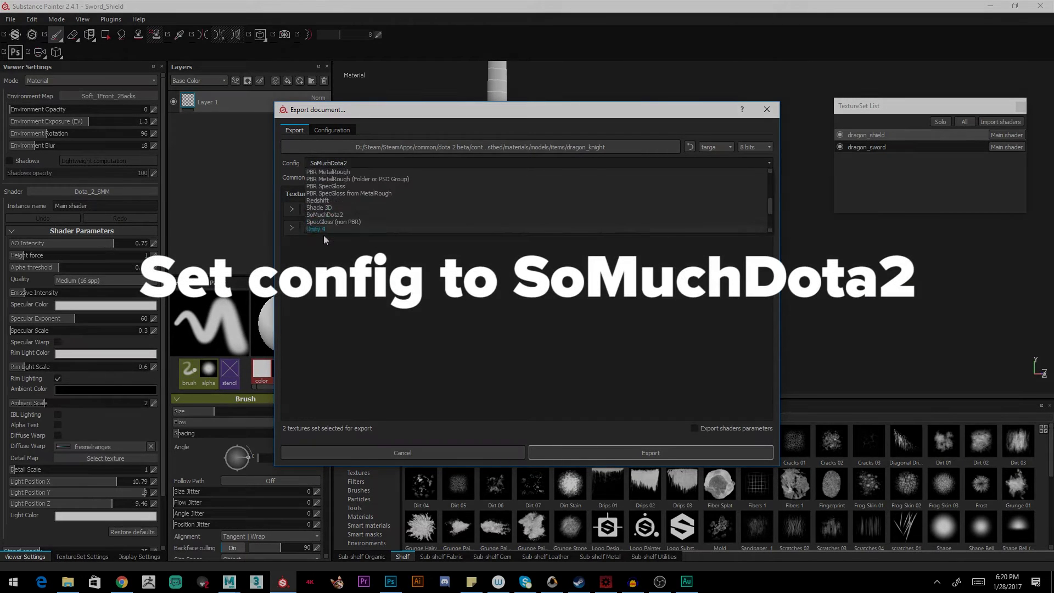
click(324, 234)
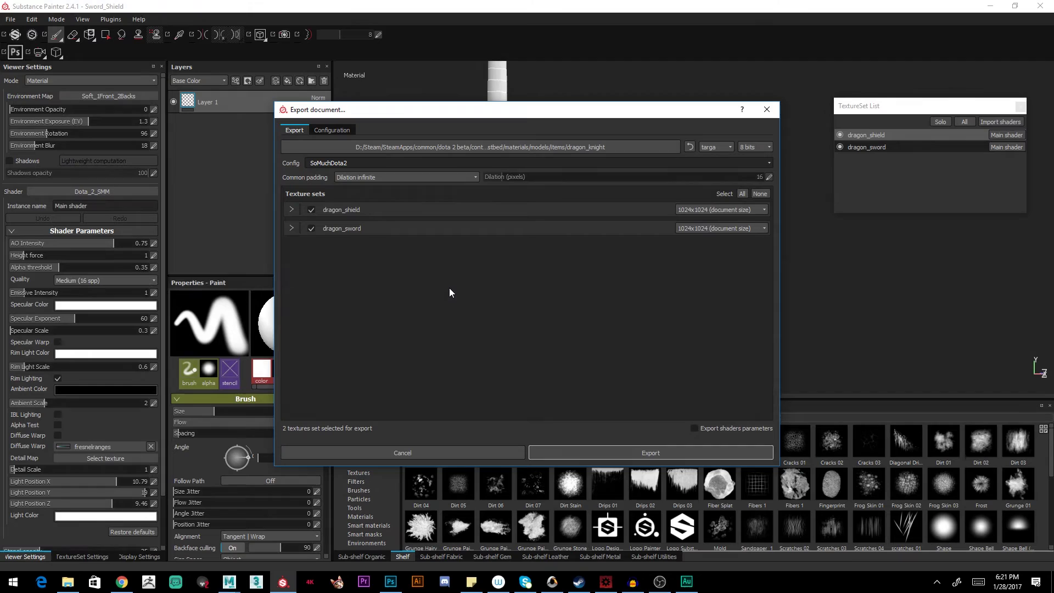
click(714, 147)
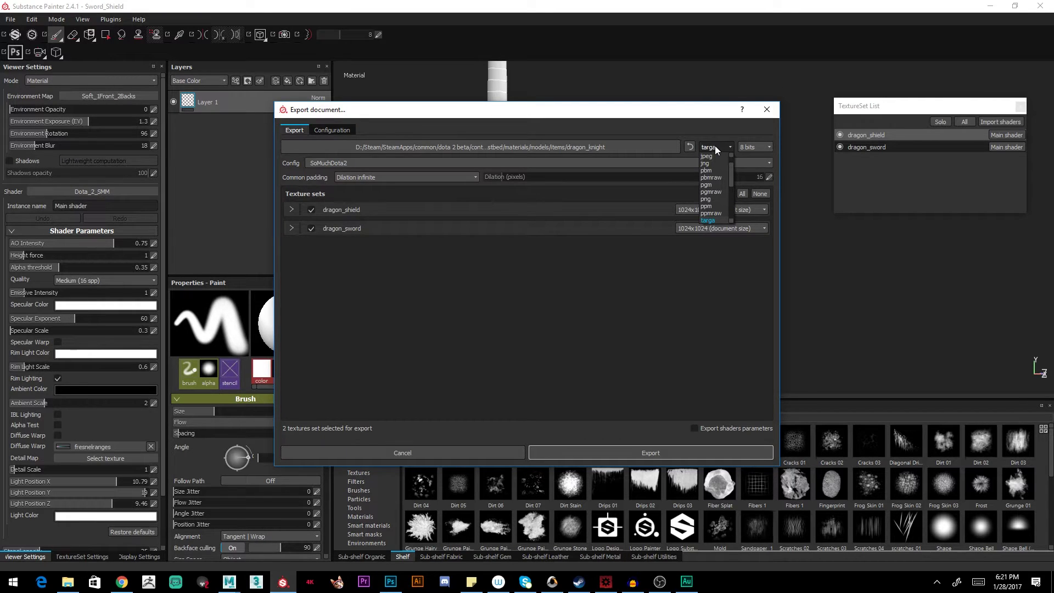
click(717, 143)
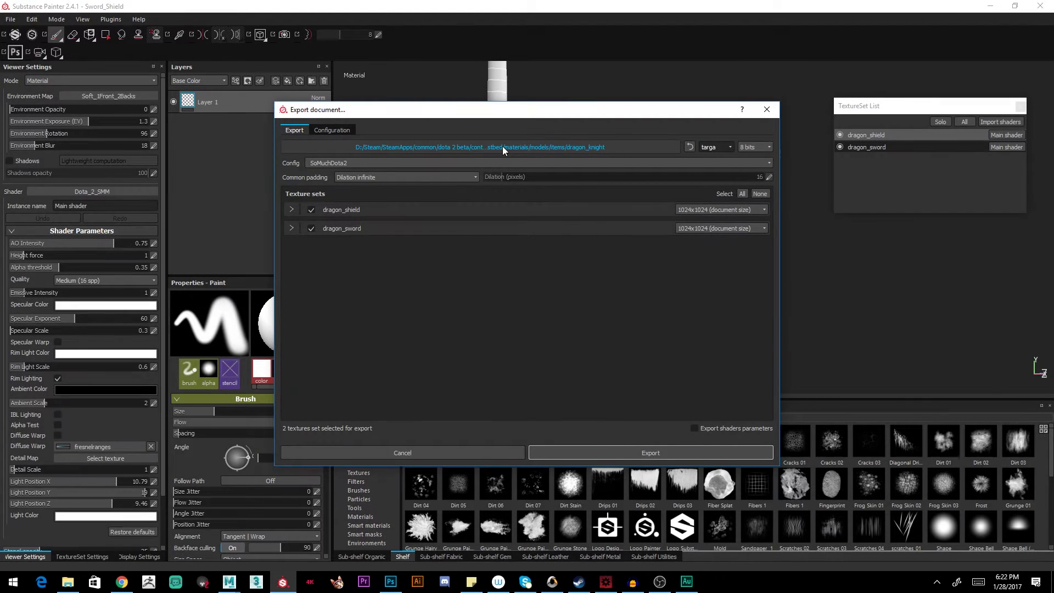
- Examine the output map names in the Additional maps export preset, then return to the export settings
click(351, 131)
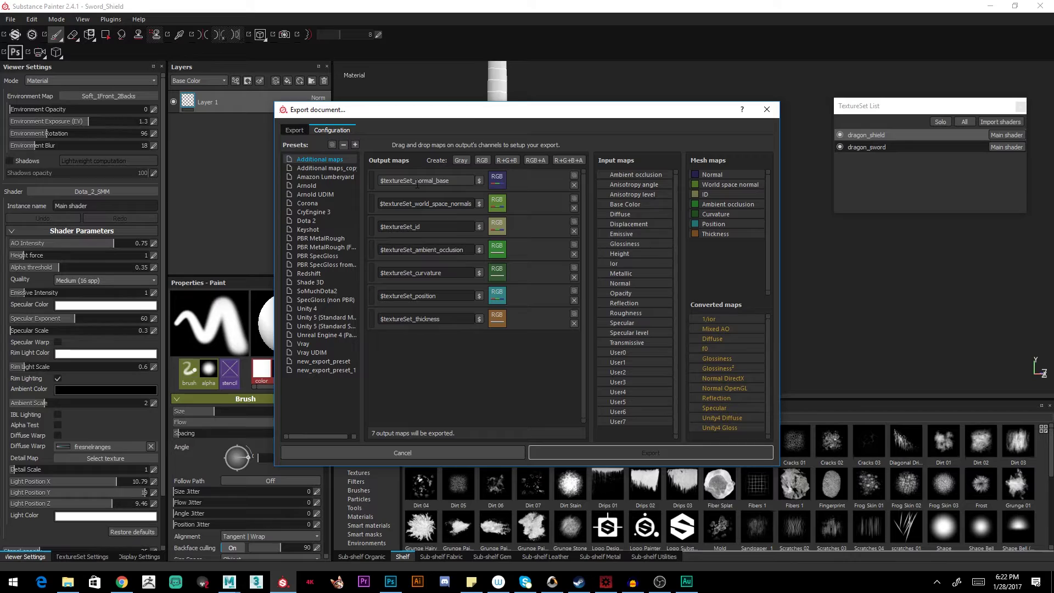
click(295, 130)
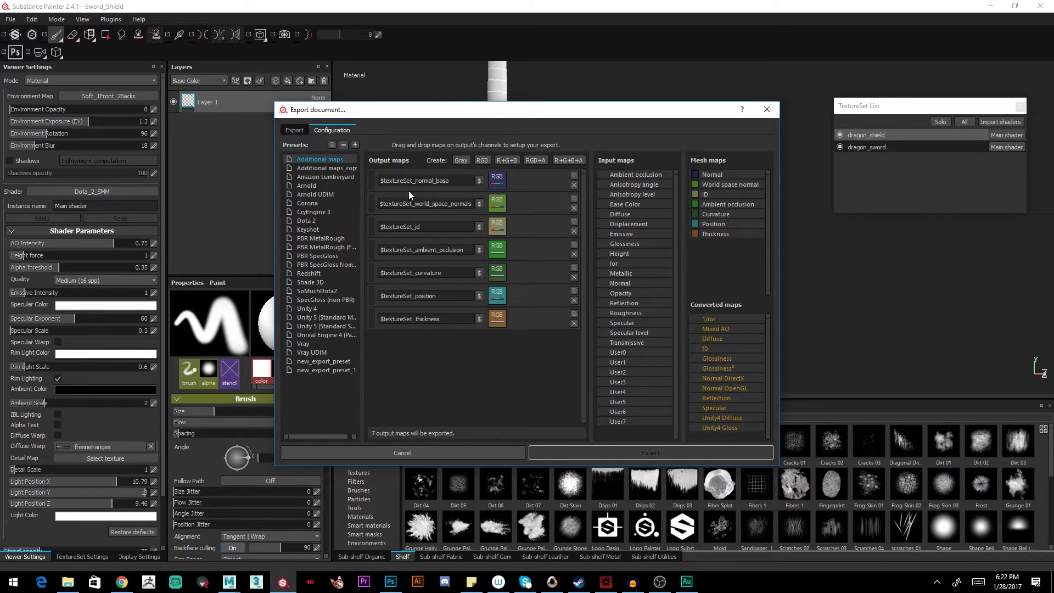
drag(412, 180, 380, 181)
click(295, 130)
- Set the export destination to the dragon_knight folder under workshop_testbed/materials/models/items
click(574, 146)
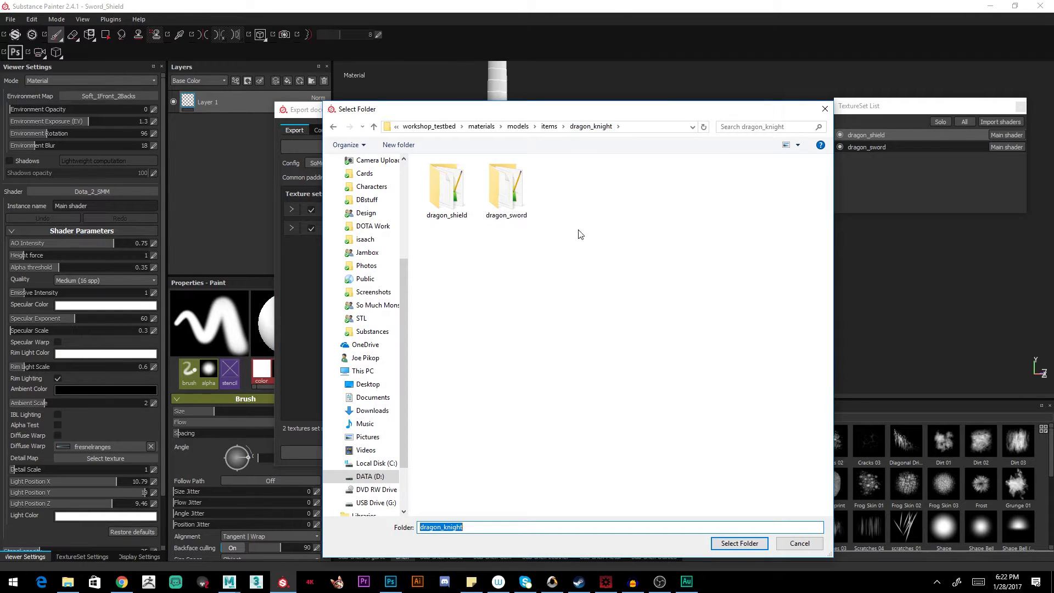
click(522, 531)
click(733, 540)
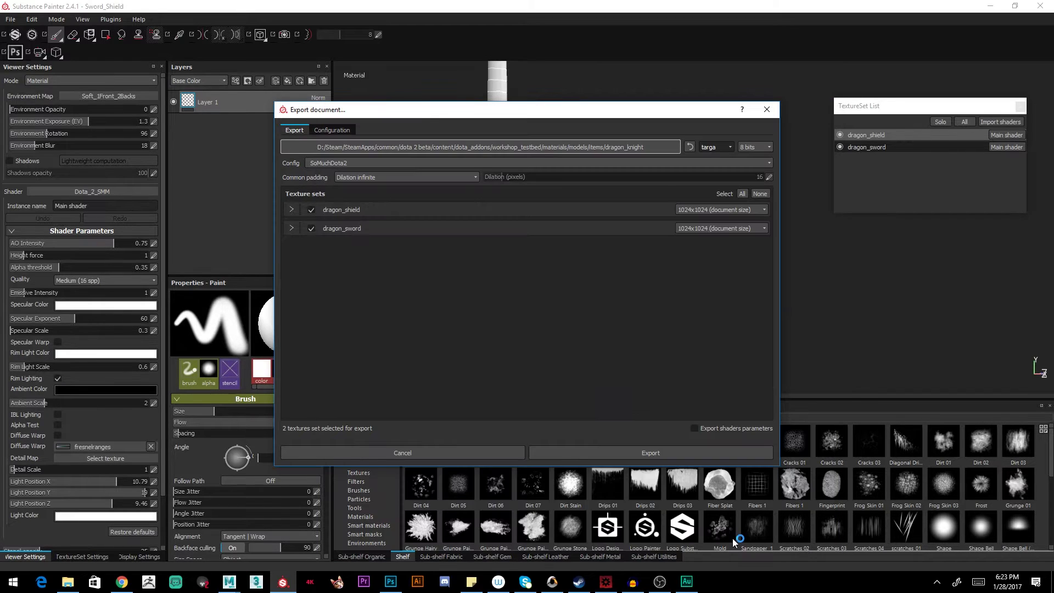
- Examine the output files listed for dragon_shield and dragon_sword and the resolution options for dragon_shield
click(291, 209)
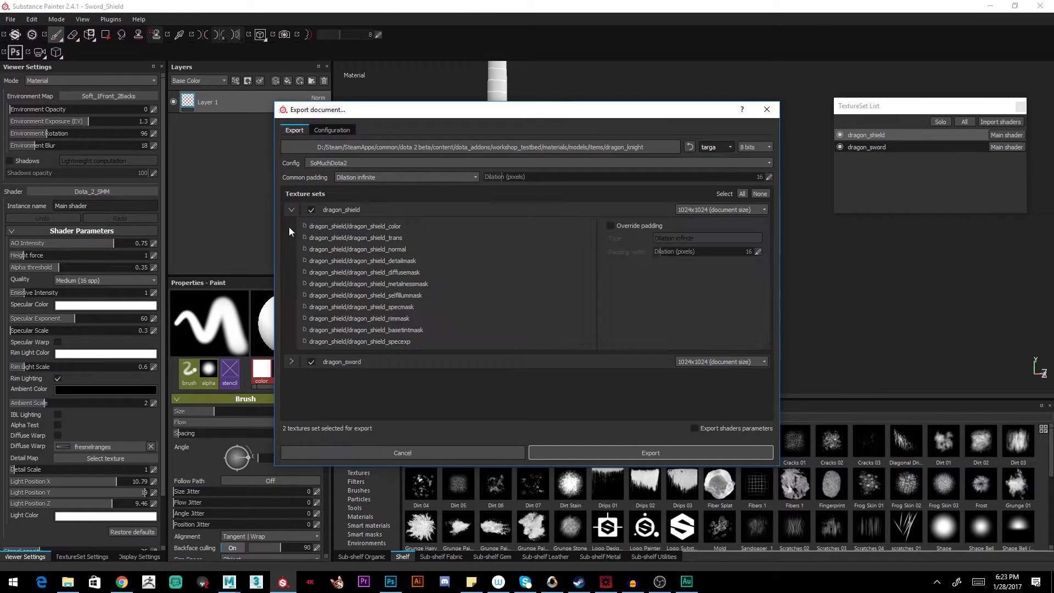
click(292, 362)
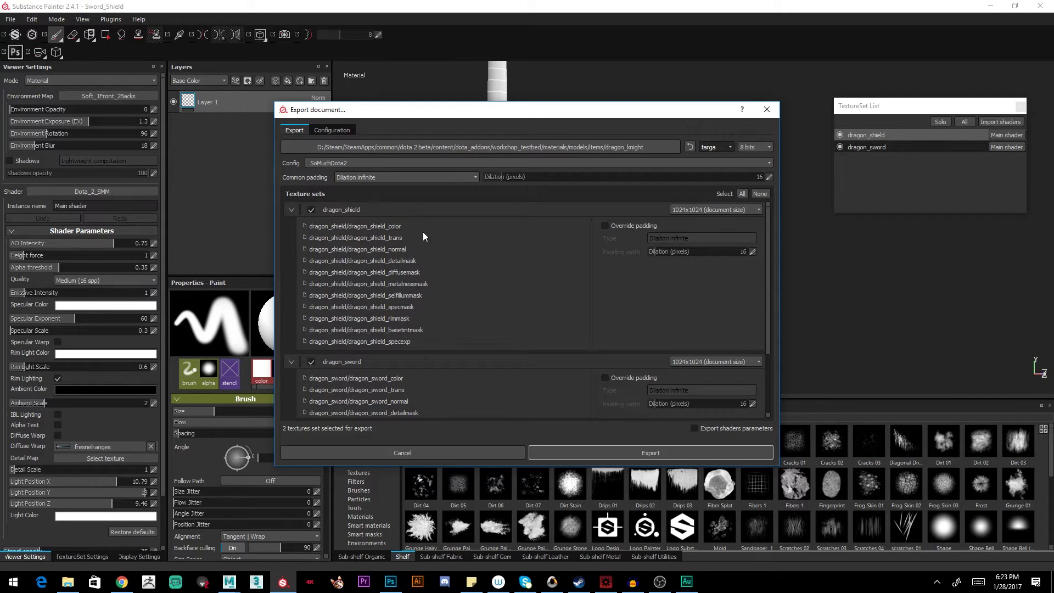
click(697, 206)
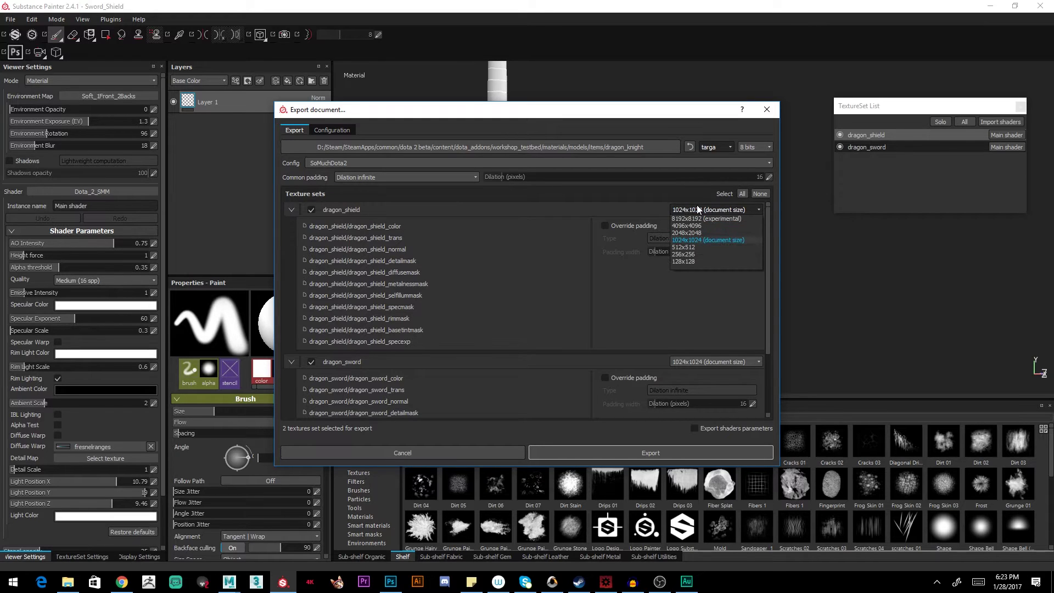
click(697, 204)
click(291, 209)
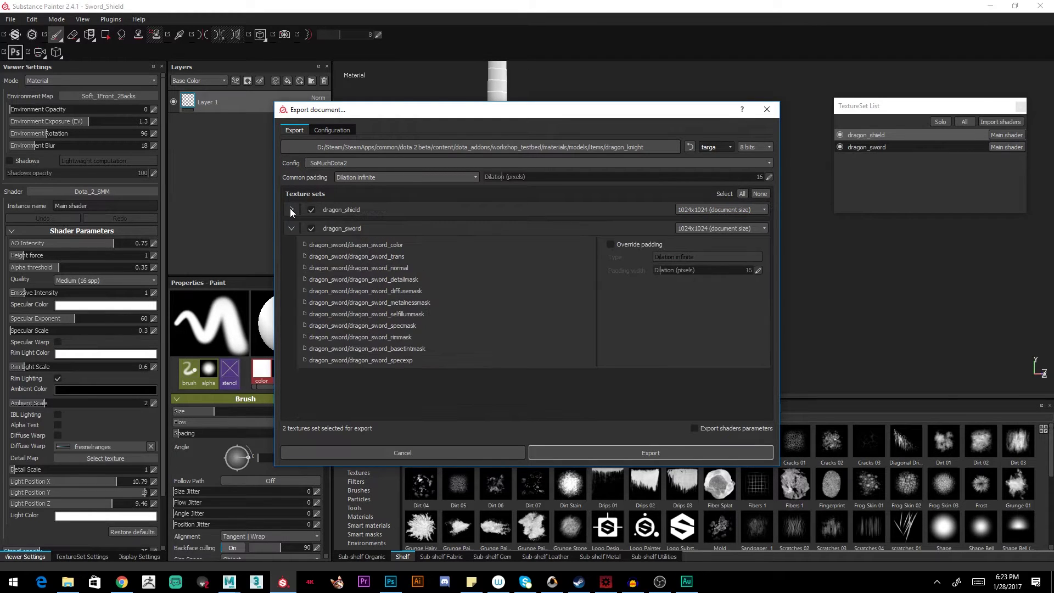
click(306, 233)
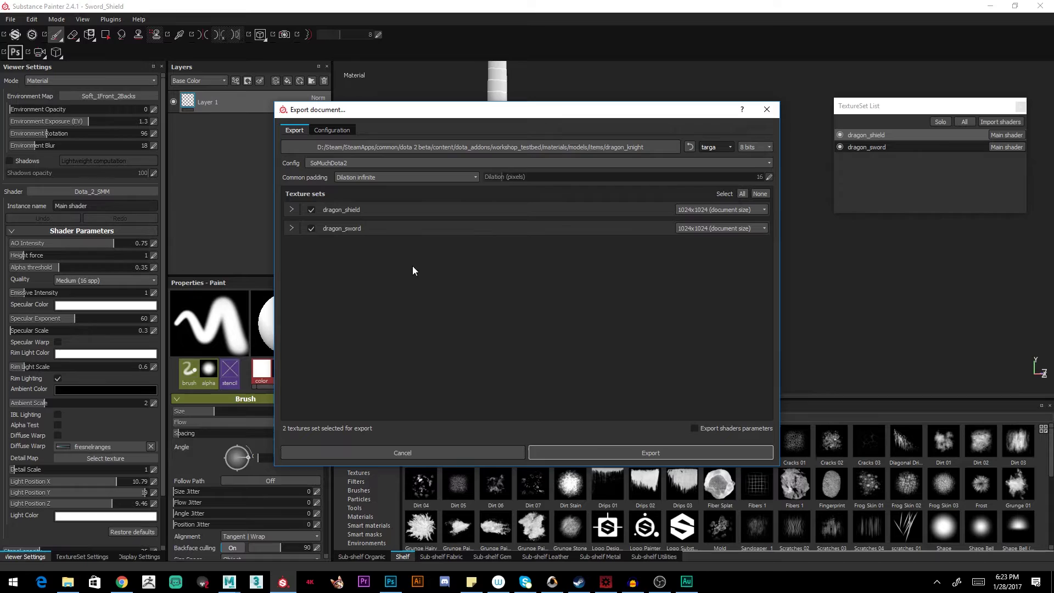
- Export the textures of both the dragon_shield and dragon_sword texture sets
click(585, 456)
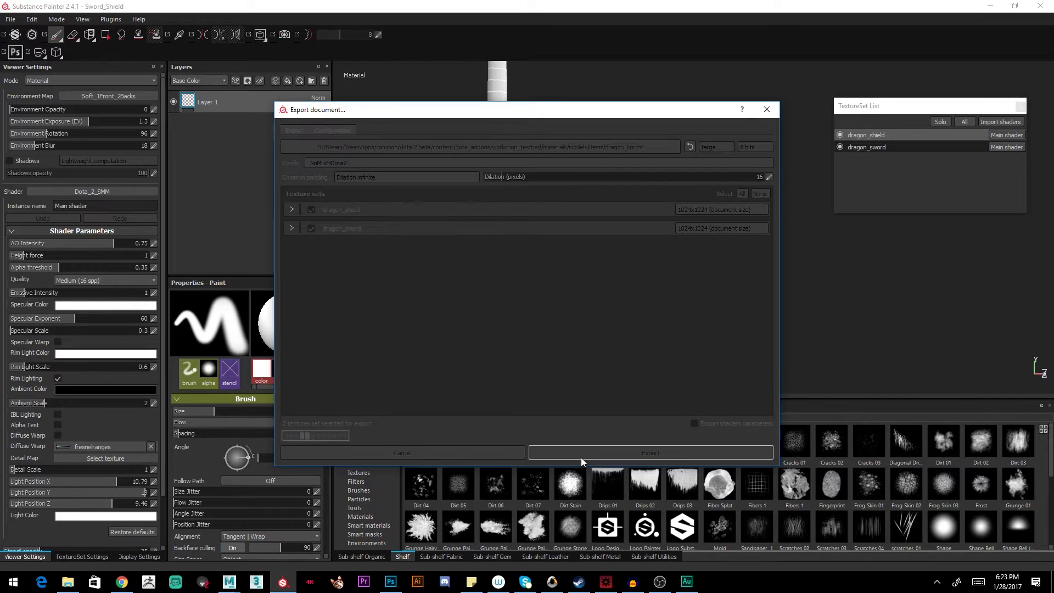
click(555, 298)
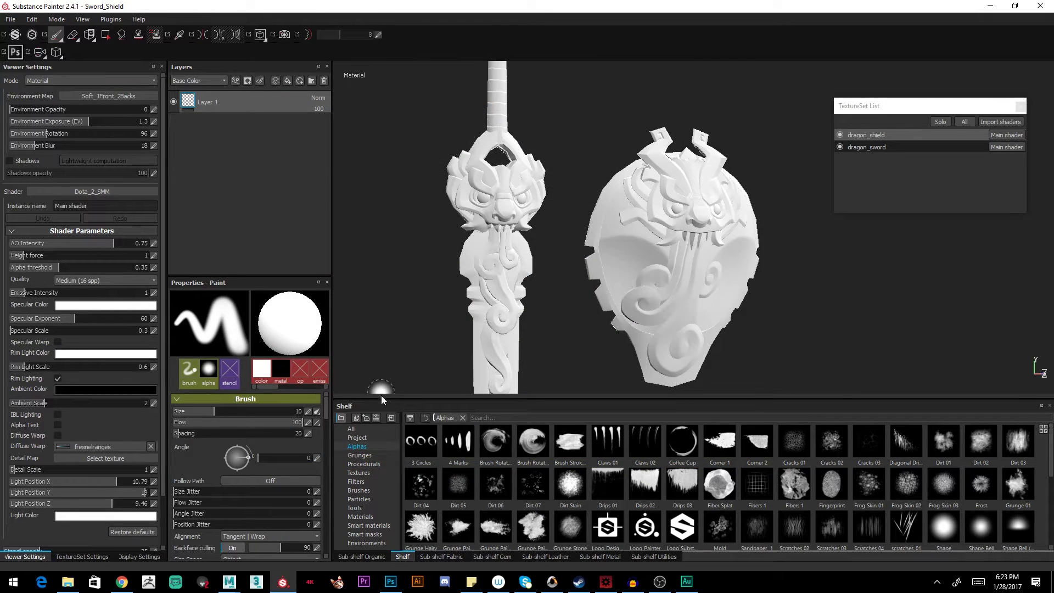
- Search the smart materials for "base" and add the light Base SMM to the dragon_shield and dragon_sword texture sets
click(364, 526)
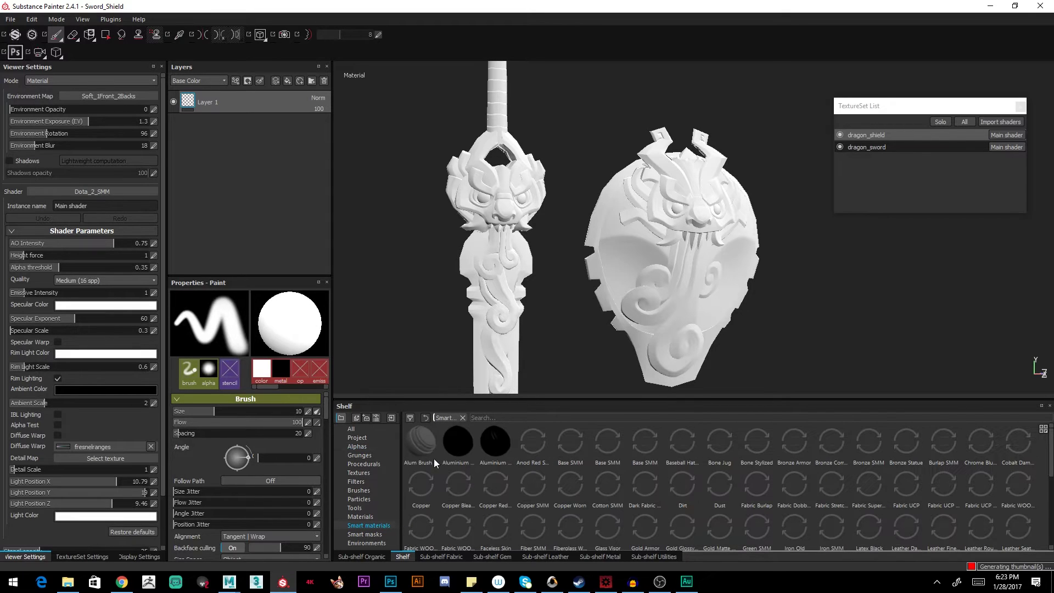
click(410, 417)
click(494, 417)
text(base)
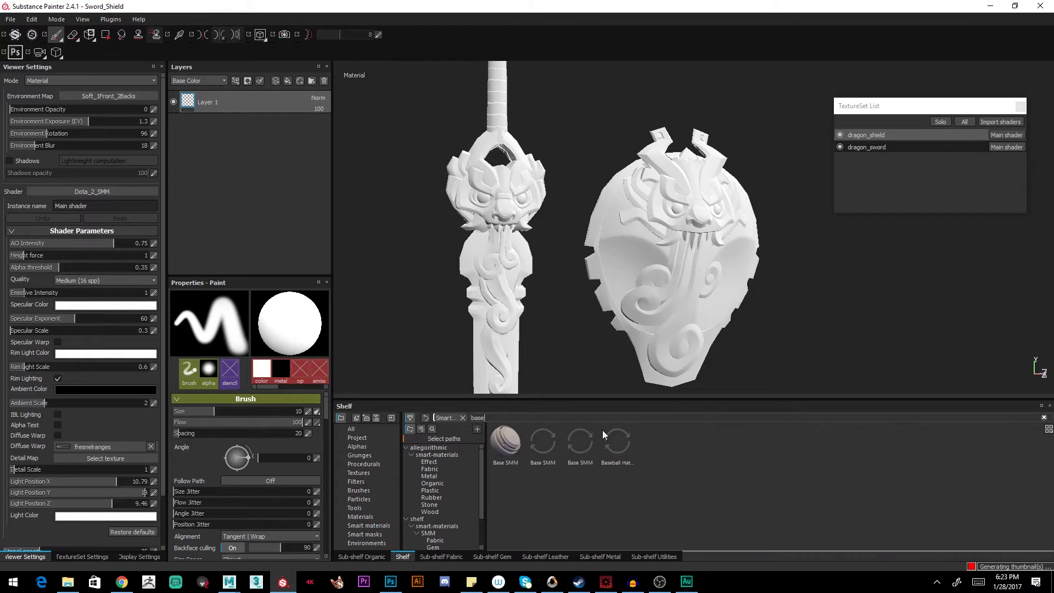
drag(505, 442, 219, 92)
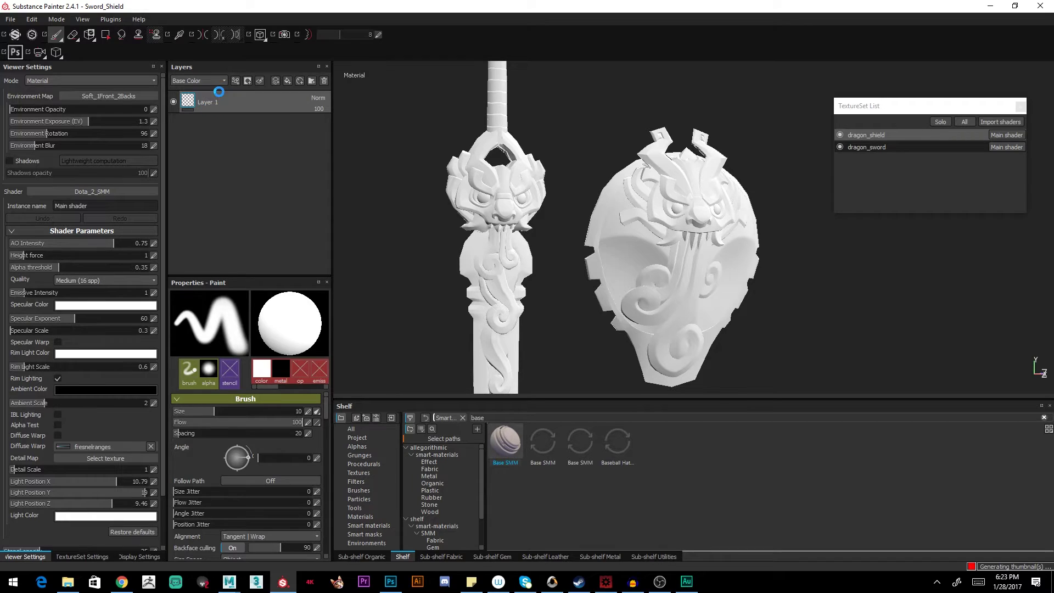
click(896, 145)
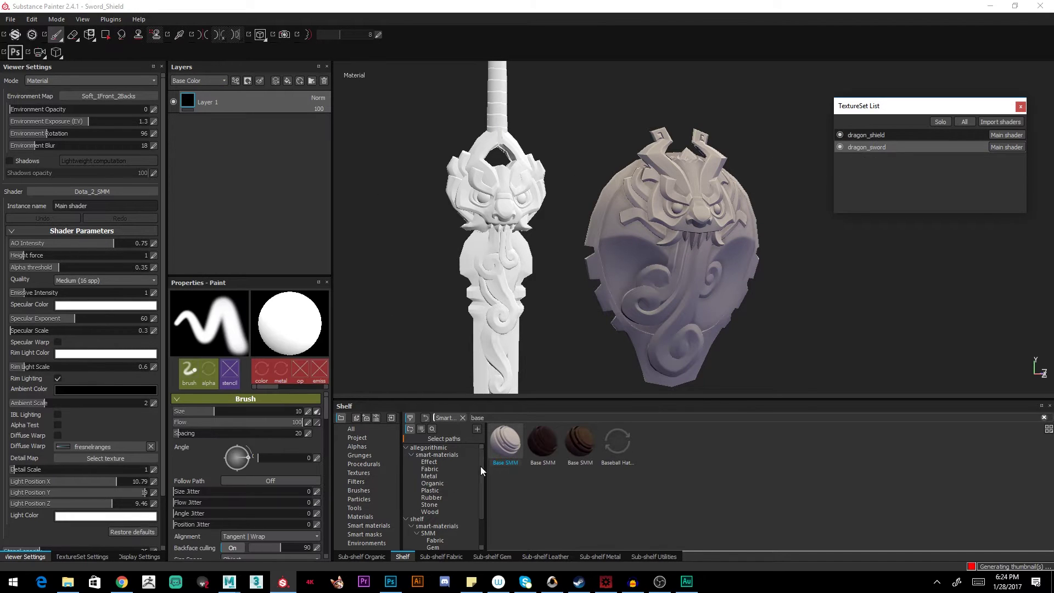
mouse_move(505, 442)
mouse_down()
mouse_move(217, 211)
mouse_move(198, 98)
mouse_up()
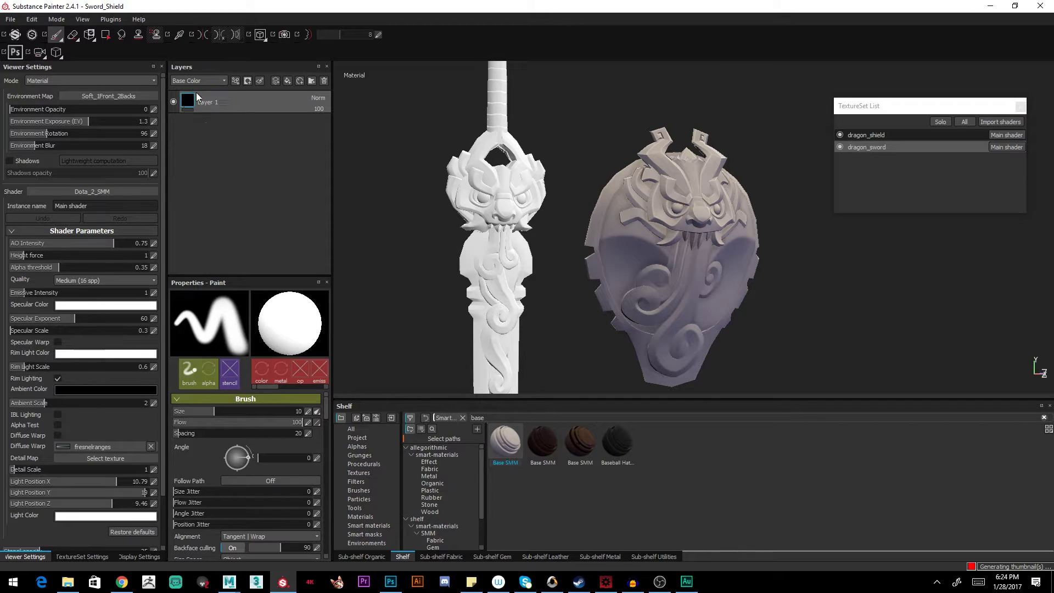
- Re-export both texture sets with the Base SMM material applied, keeping the same export settings
key(ctrl+shift+e)
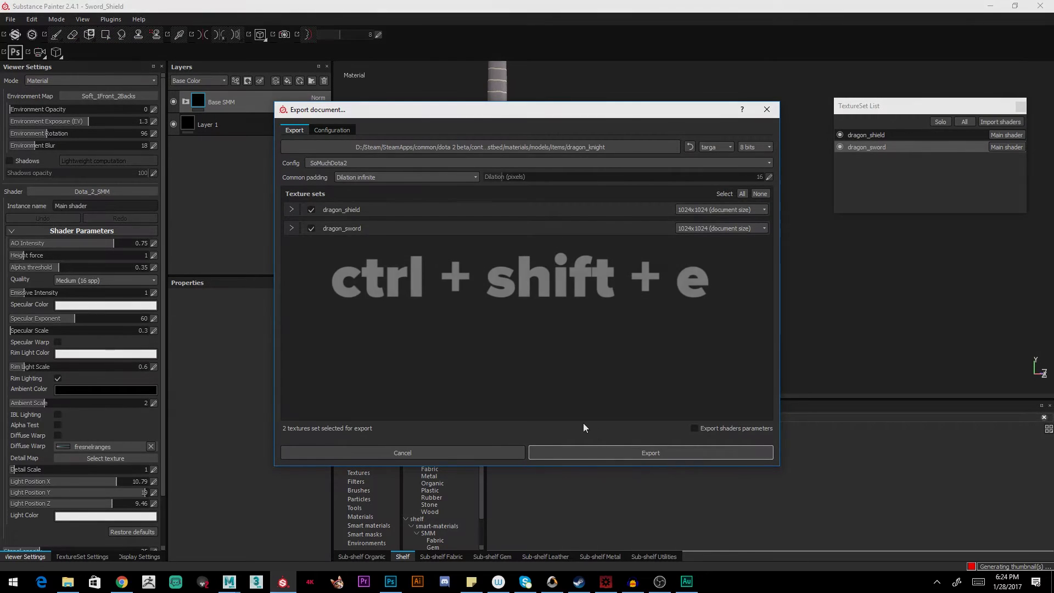
click(617, 452)
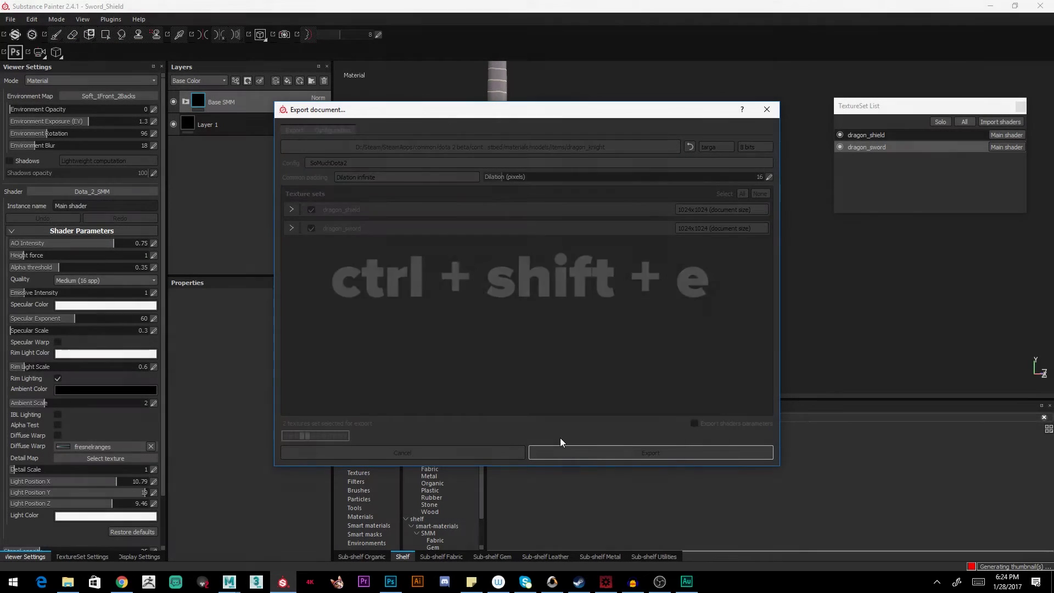
click(557, 299)
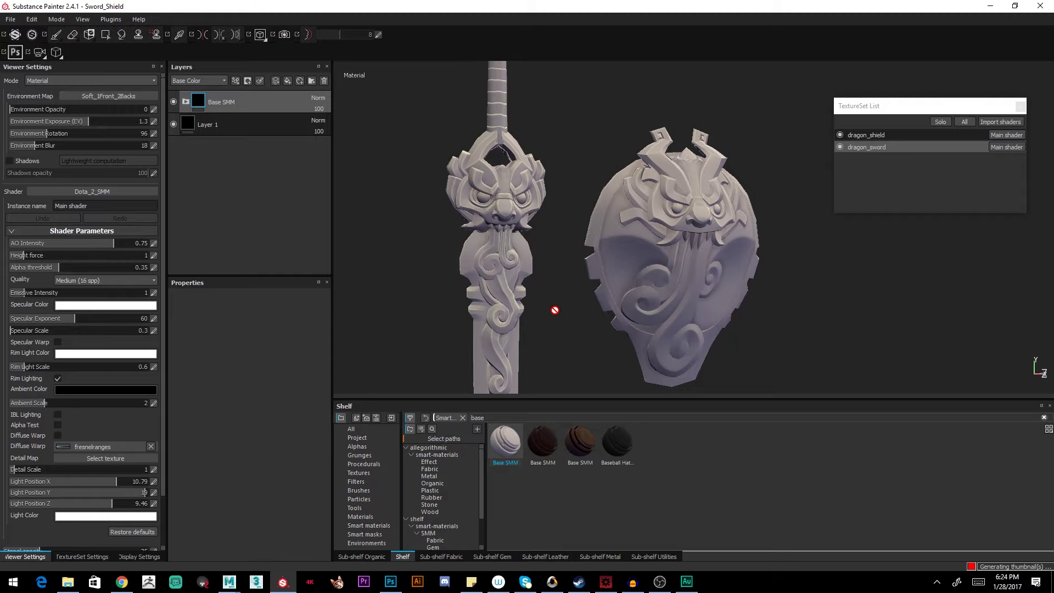
alt+drag(554, 311, 577, 306)
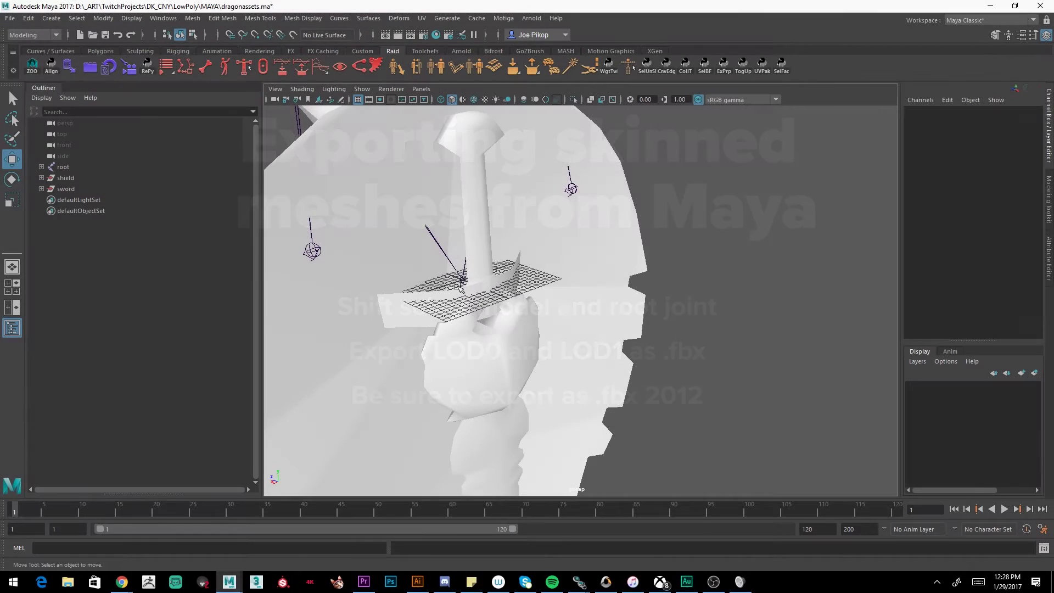
click(460, 282)
alt+drag(460, 281, 650, 227)
click(541, 255)
key(ctrl+z)
key(ctrl+z)
key(ctrl+z)
key(ctrl+z)
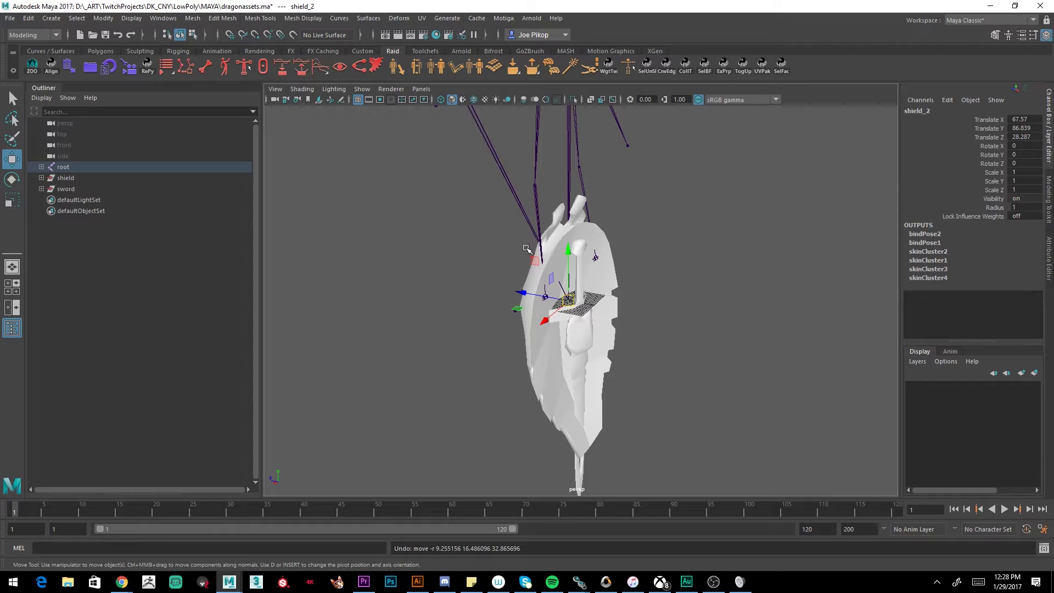
- Select the dragon_shield_lod0 mesh in the shield group together with the root skeleton
click(41, 177)
click(110, 189)
ctrl+click(63, 167)
key(f)
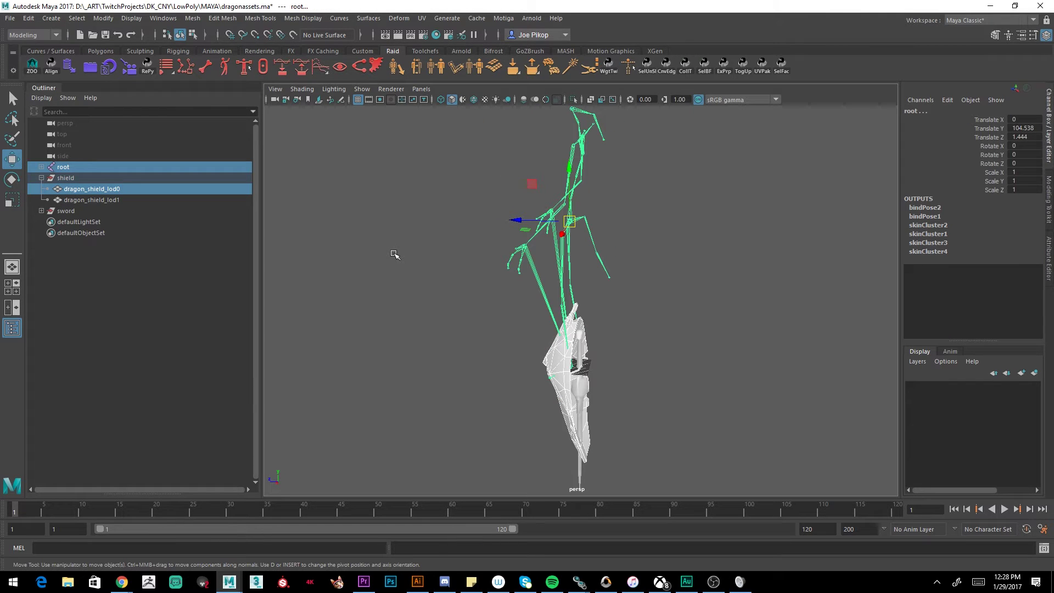
alt+drag(452, 265, 419, 256)
click(98, 190)
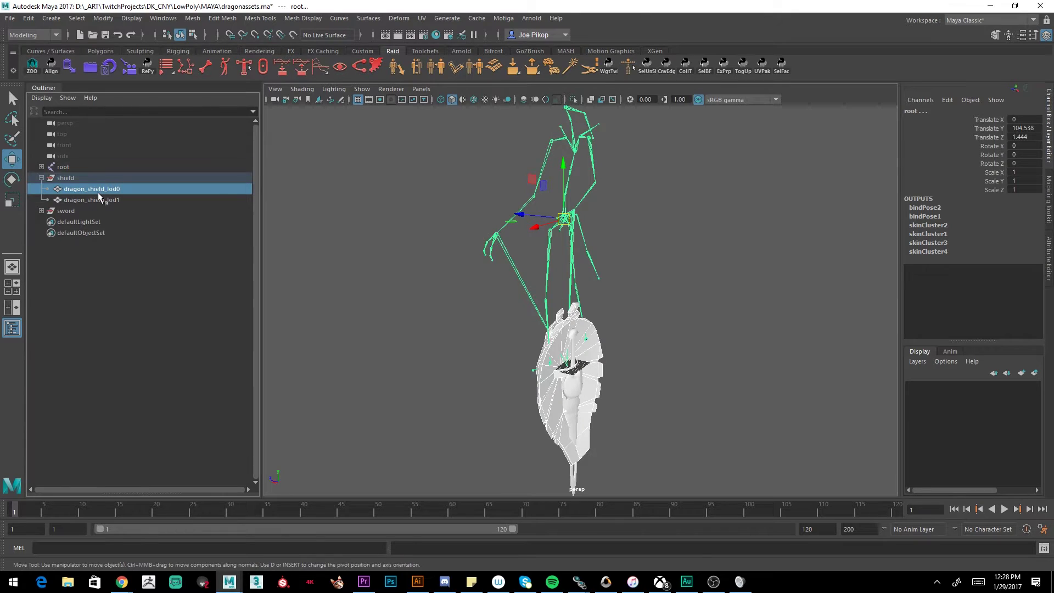
ctrl+click(86, 166)
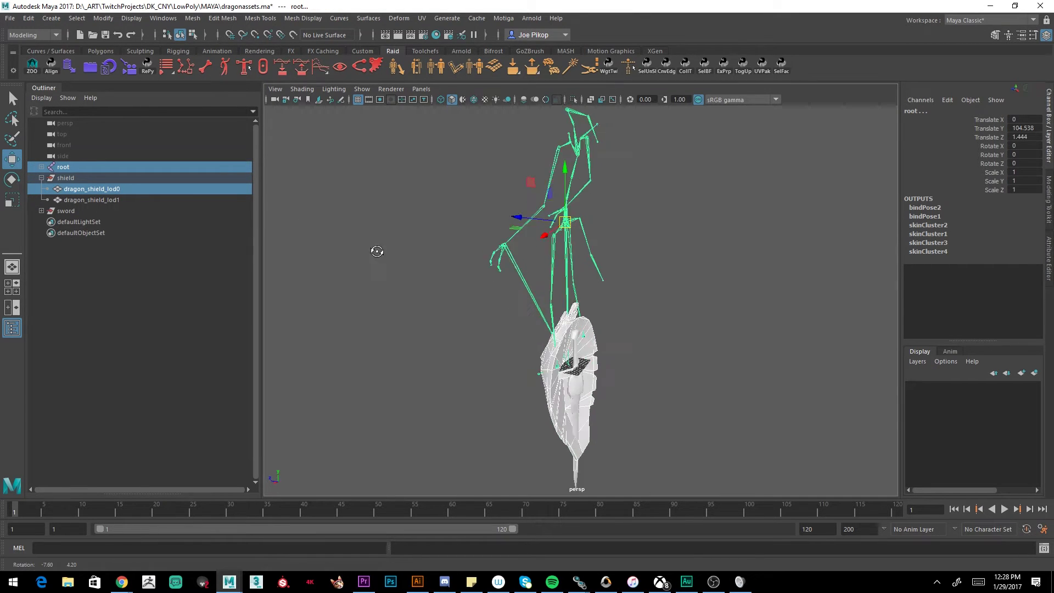
alt+drag(376, 251, 397, 256)
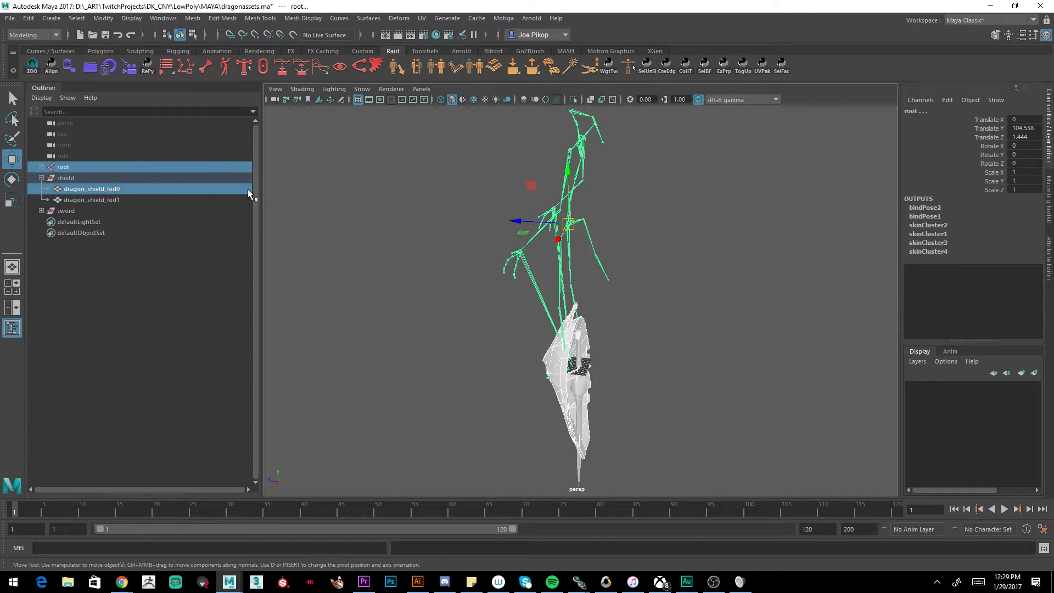
- Start exporting the selection as an FBX file named dragon_shield_lod0 in the project's MAYA folder
click(11, 19)
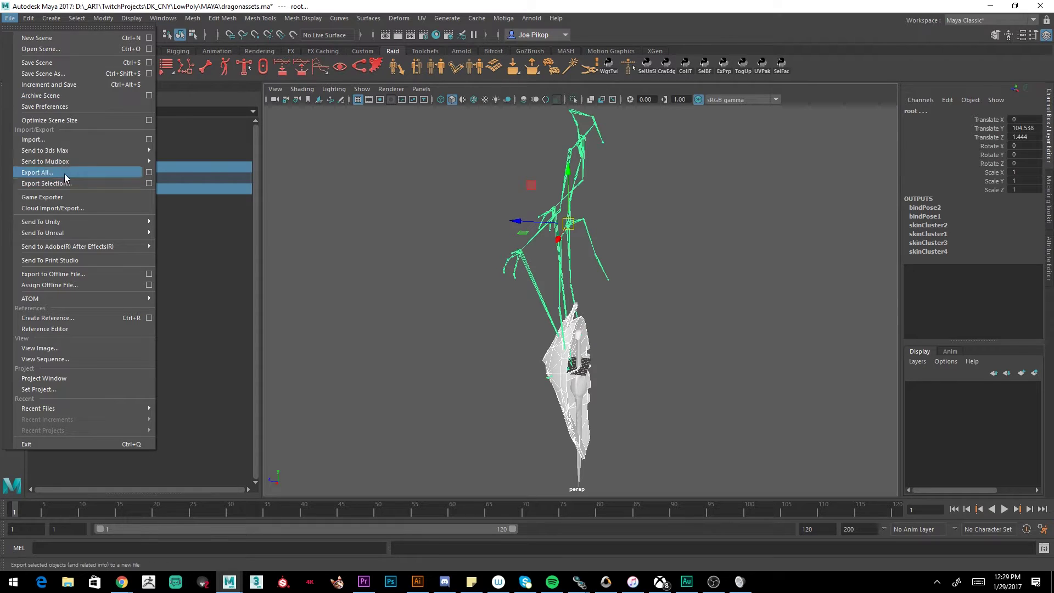
click(109, 183)
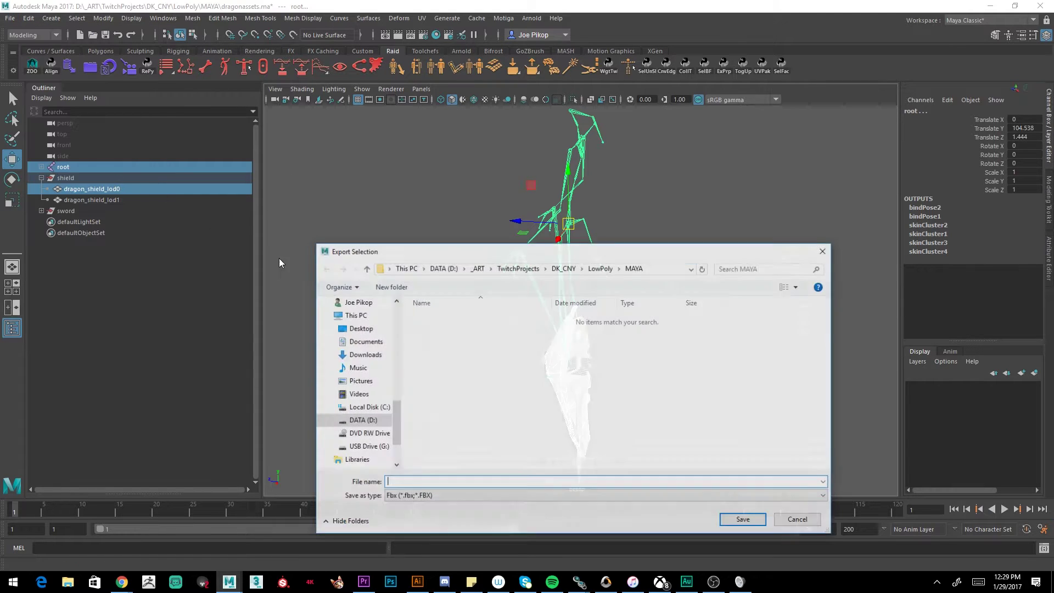
click(417, 496)
click(439, 440)
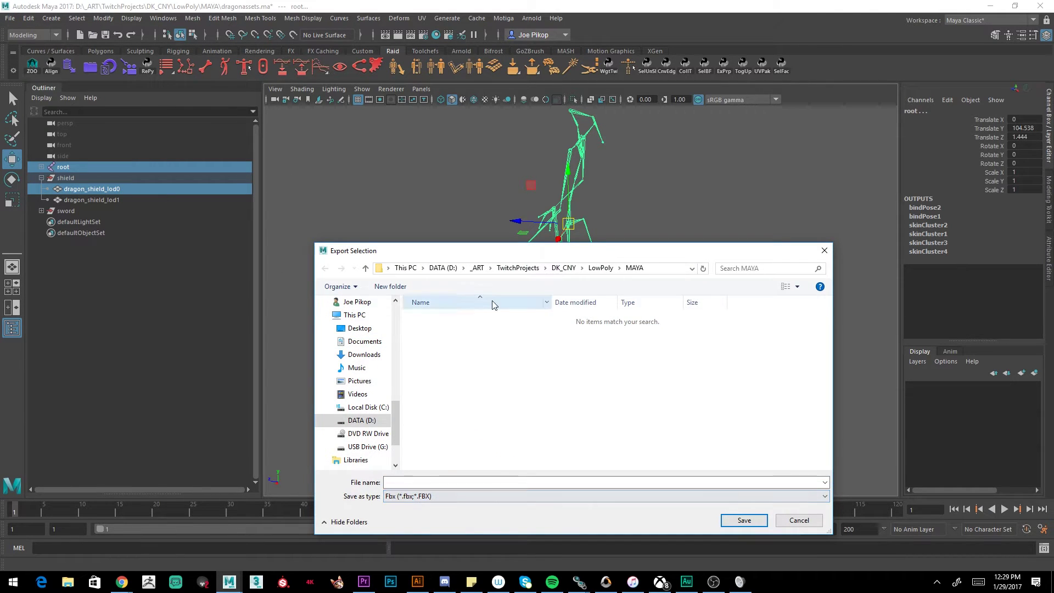
key(shift+Tab)
text(dragon_)
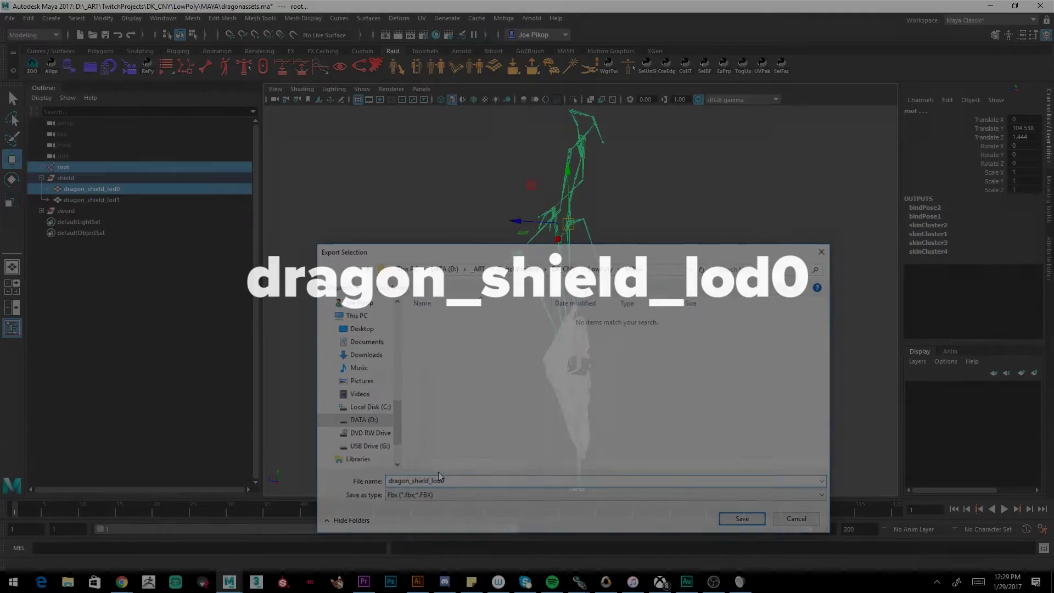
key(Return)
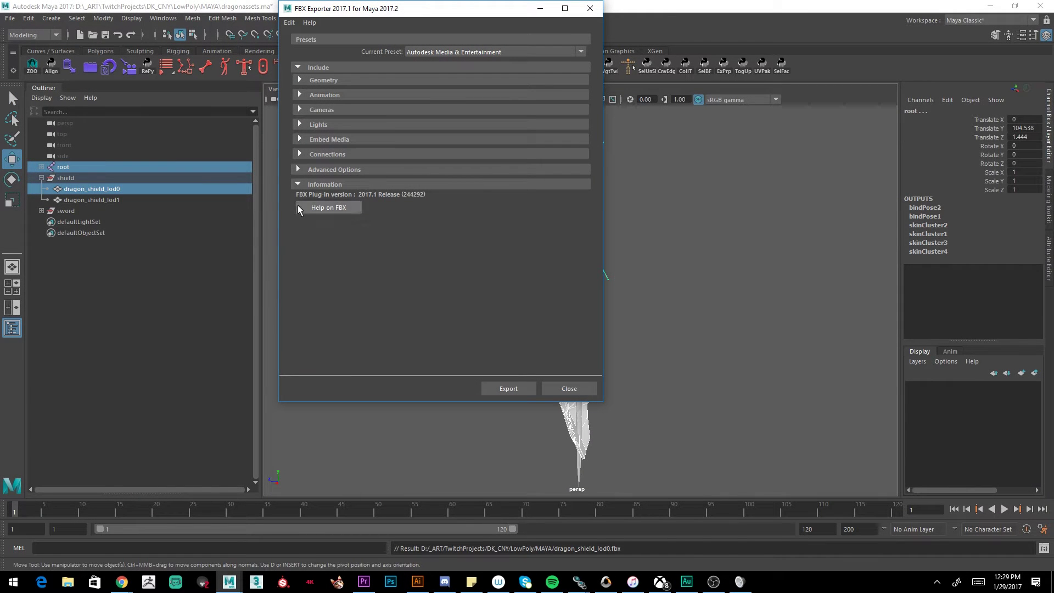
- Set the FBX version to 2012, keep smoothing groups on and smooth mesh off, and export the shield
click(301, 169)
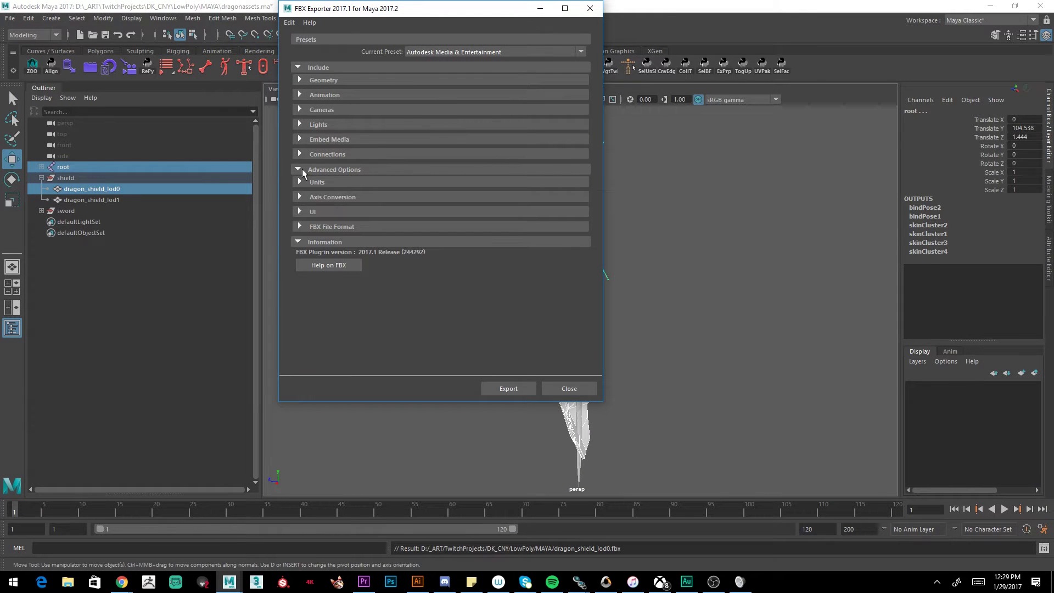
click(299, 227)
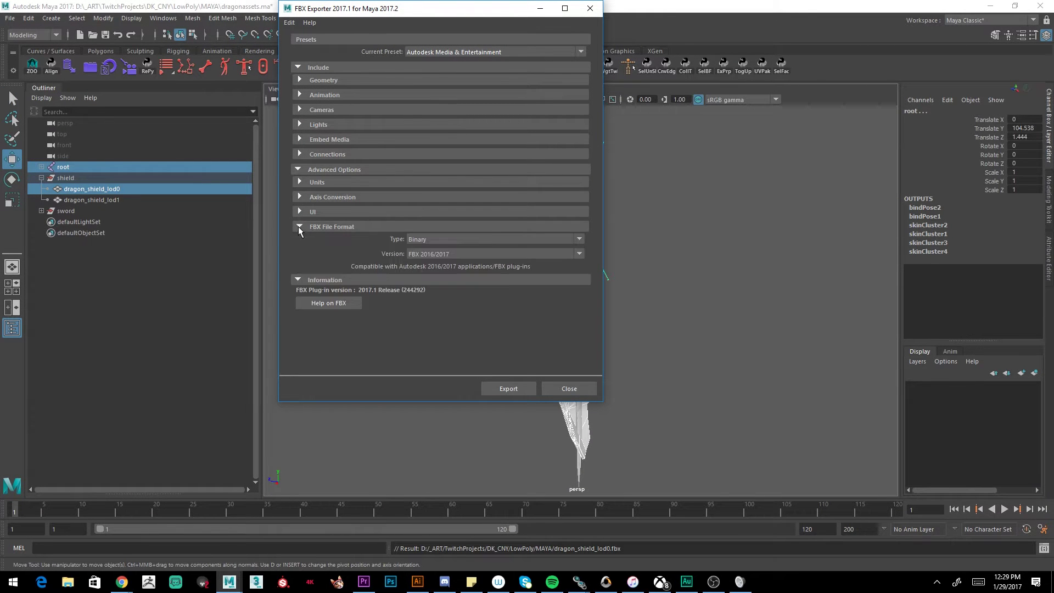
click(430, 253)
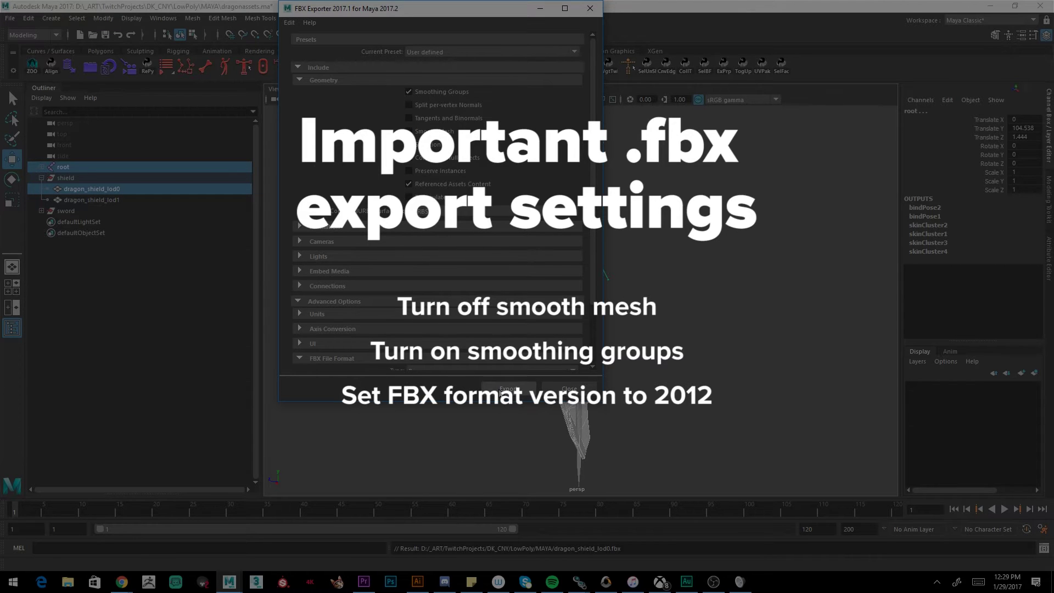
click(508, 388)
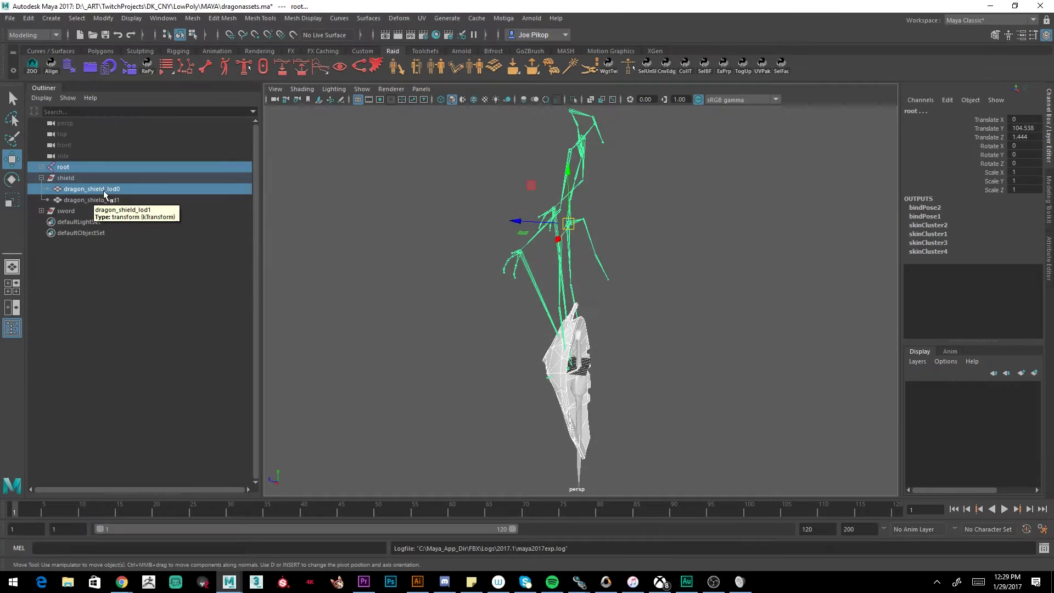
- Select dragon_sword_lod0 with the root skeleton and export the selection as dragon_sword_lod0 in FBX format
click(102, 199)
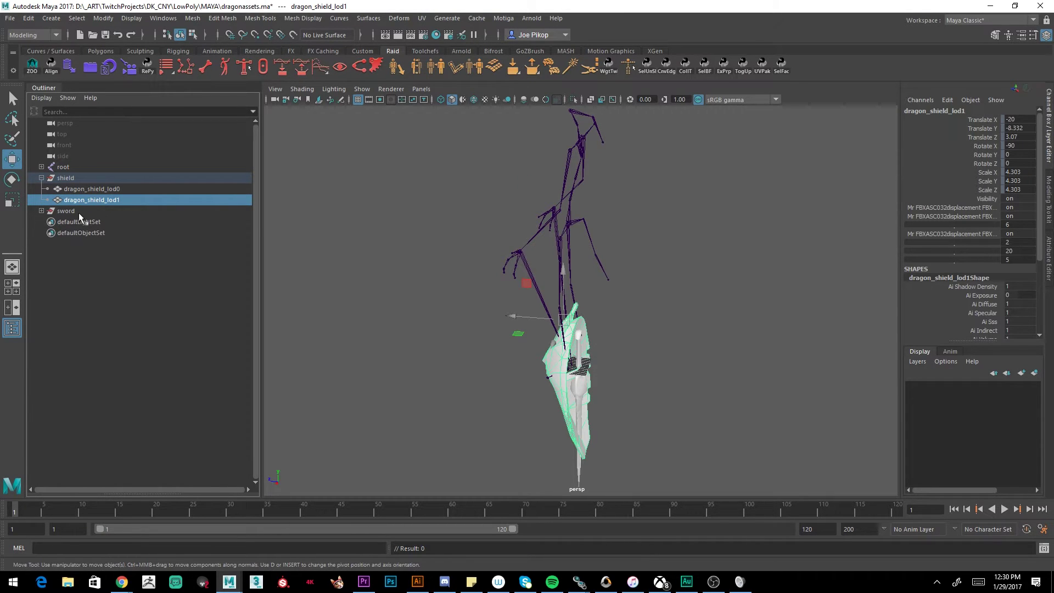
click(41, 211)
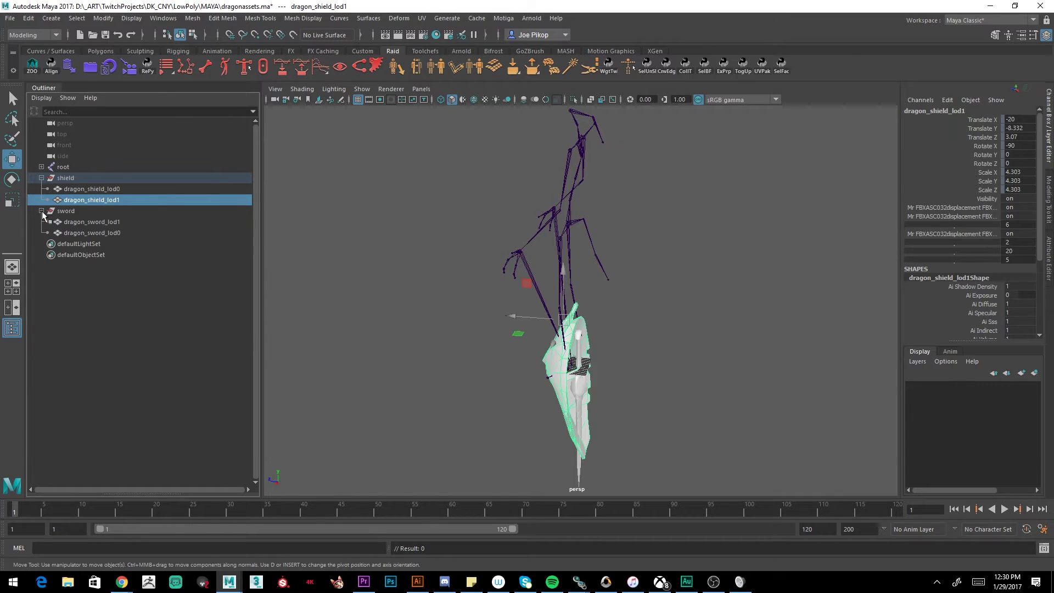
ctrl+click(63, 166)
ctrl+click(91, 200)
ctrl+click(92, 233)
click(10, 19)
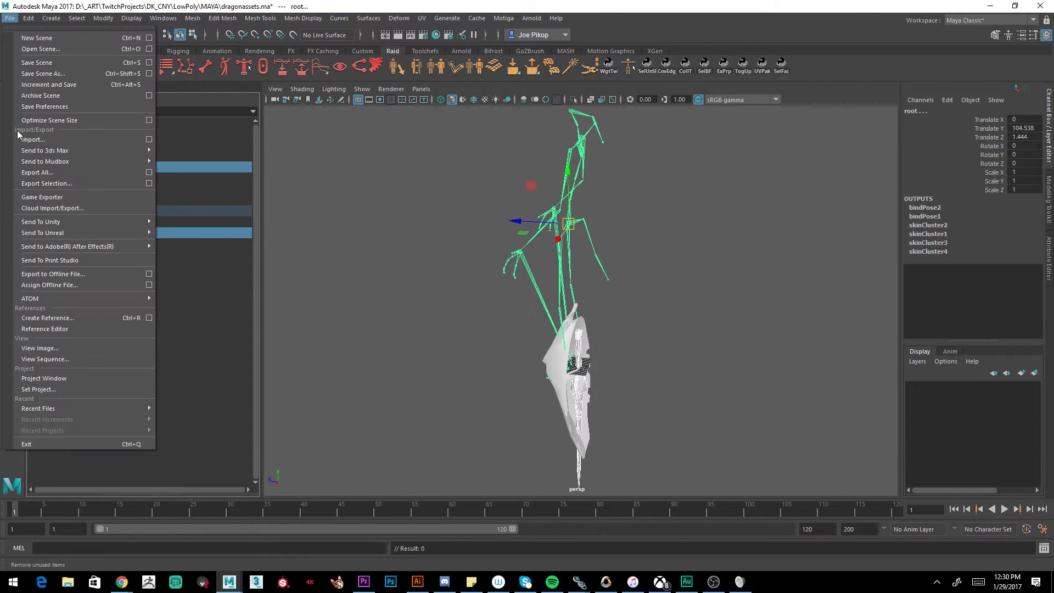
click(38, 179)
text(dragon_sword_lod0)
key(Return)
click(508, 389)
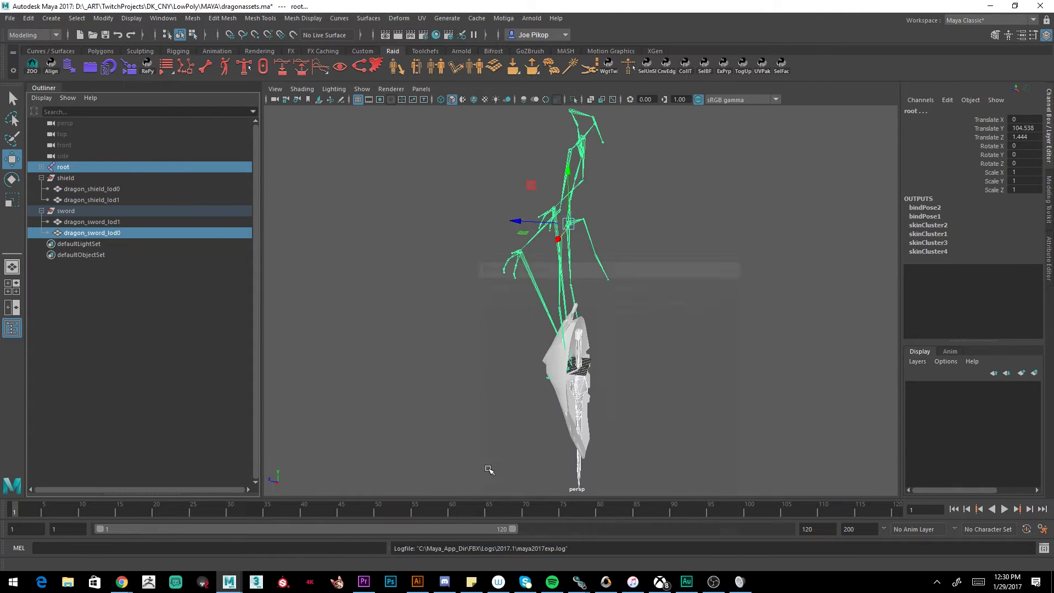
- Replace dragon_sword_lod0 with dragon_sword_lod1 in the selection, keeping the root skeleton, and export it
ctrl+click(92, 233)
ctrl+click(92, 221)
click(10, 18)
click(39, 259)
key(Return)
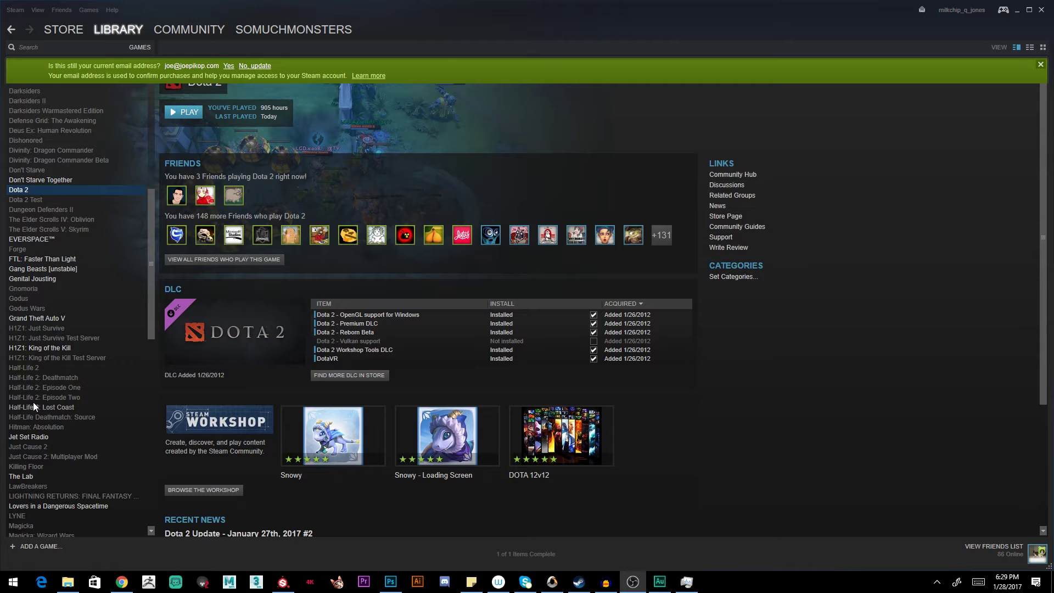
- Switch to Steam, launch Dota 2 - Tools from the library, and start the item tools
right_click(41, 188)
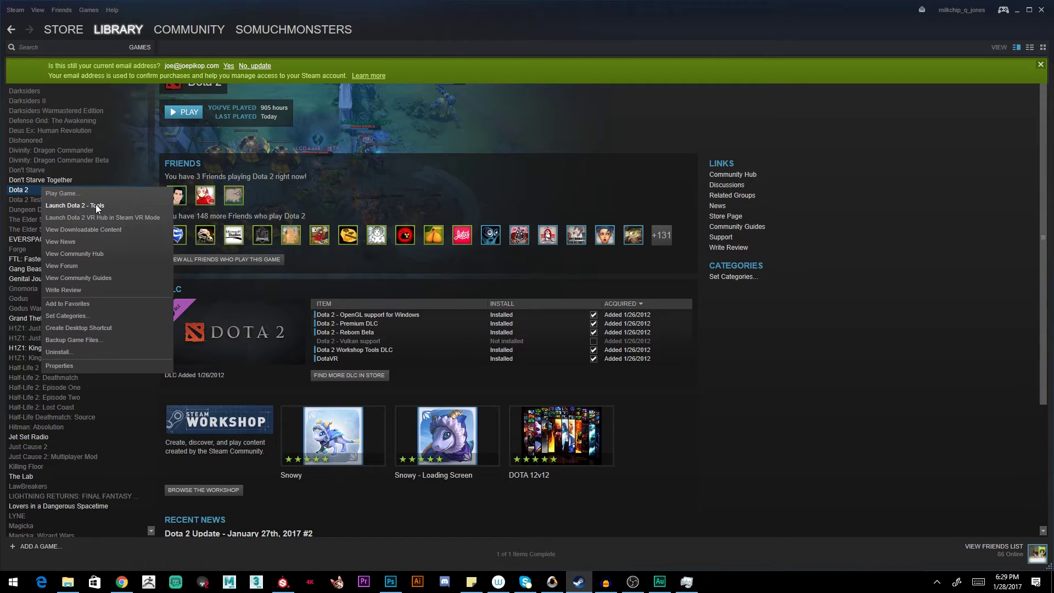
right_click(22, 189)
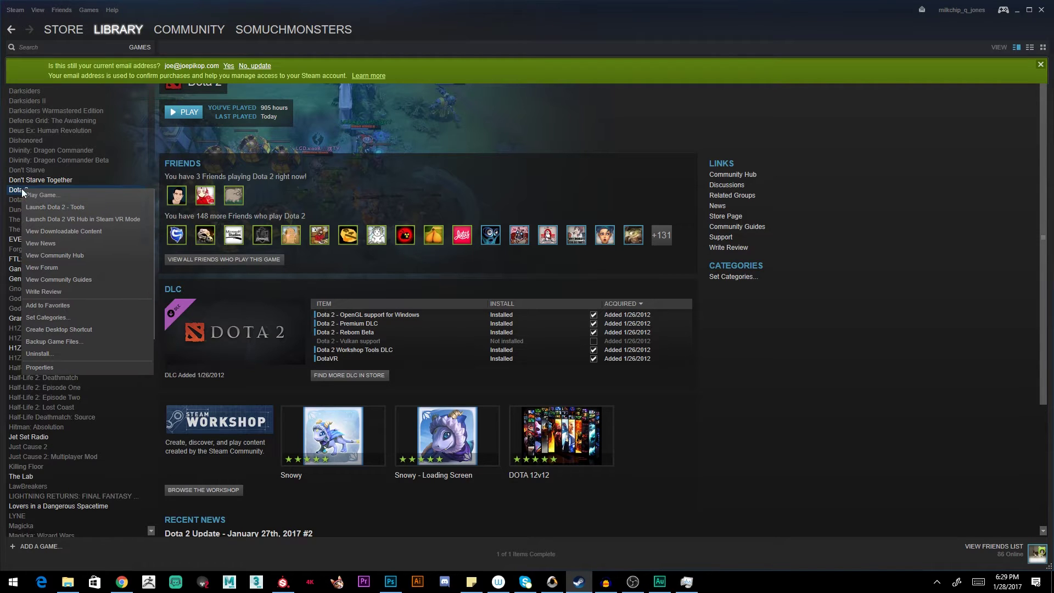
click(53, 207)
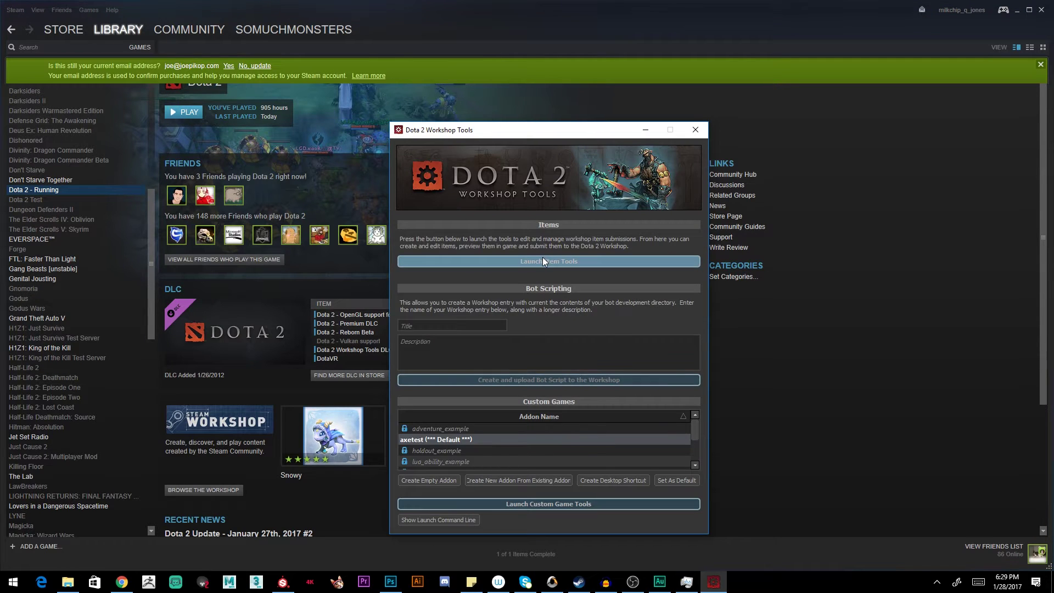
click(543, 261)
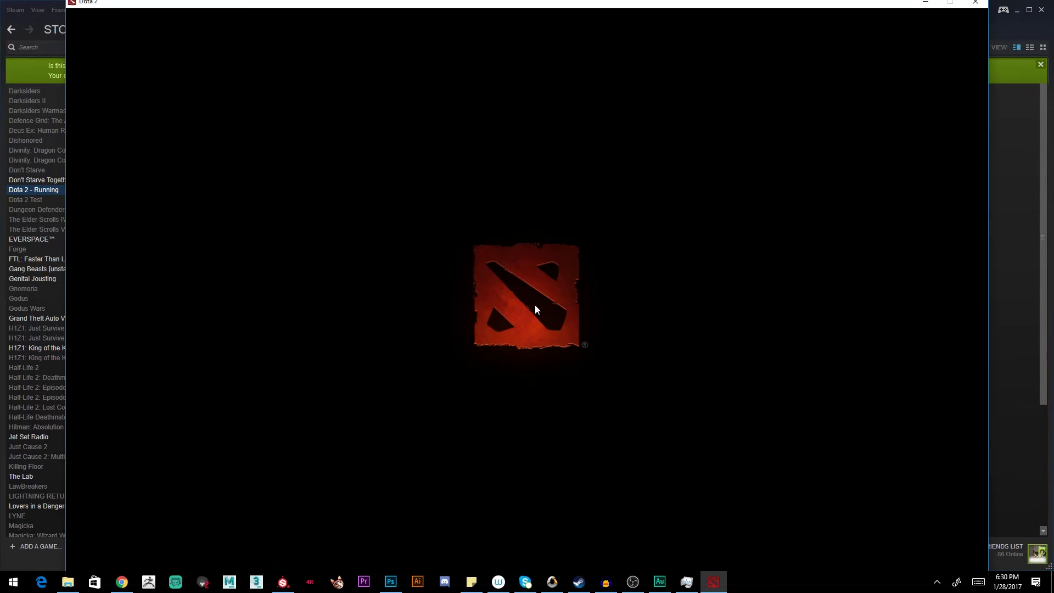
- Create a new Workshop hero item for Dragon Knight's Off-Hand slot and name it dragon_shield
mouse_move(713, 581)
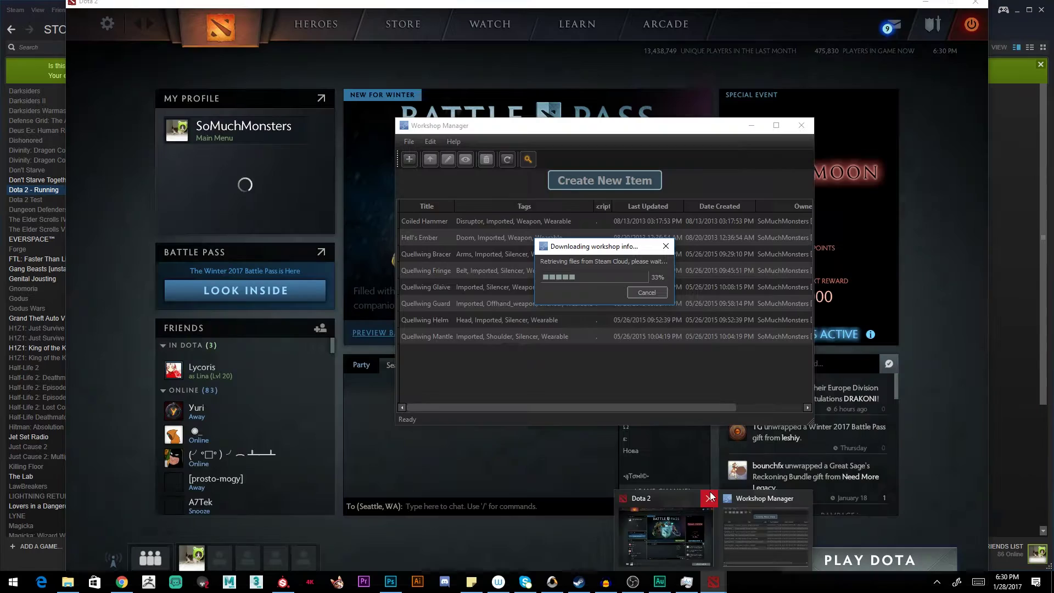
click(581, 183)
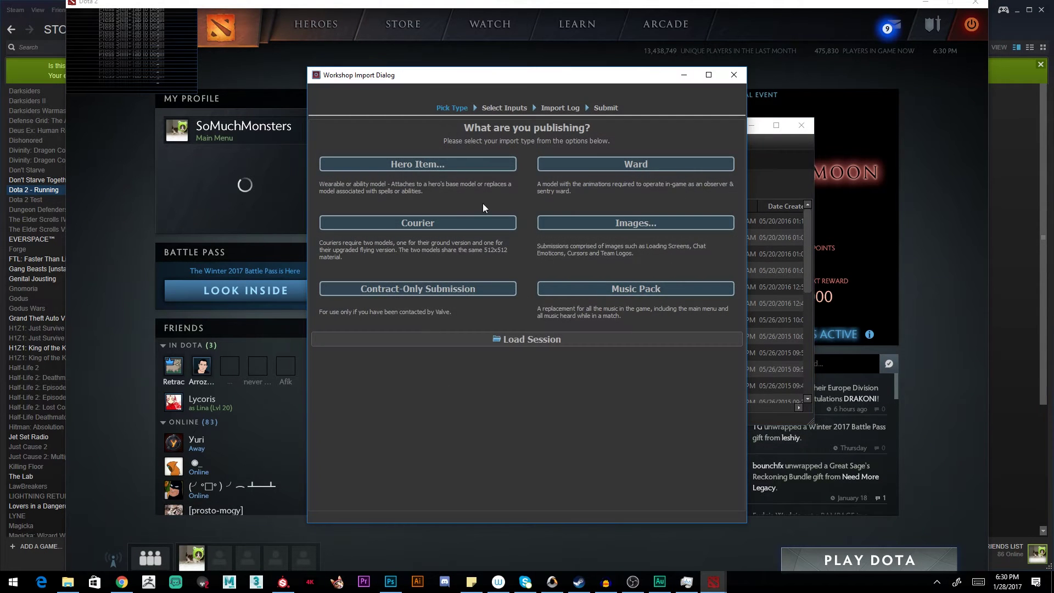
click(440, 166)
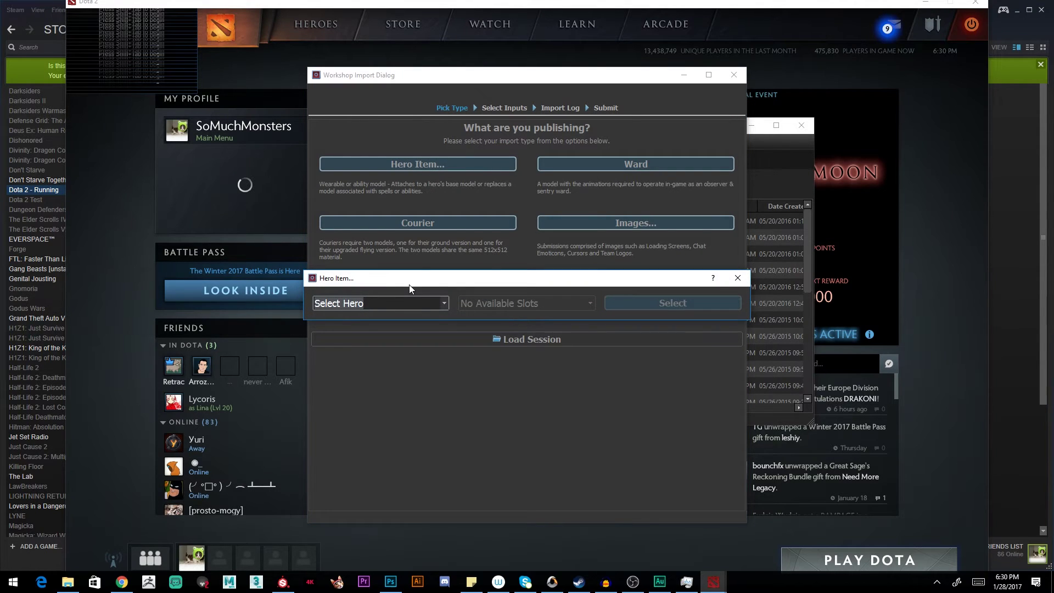
text(Drag)
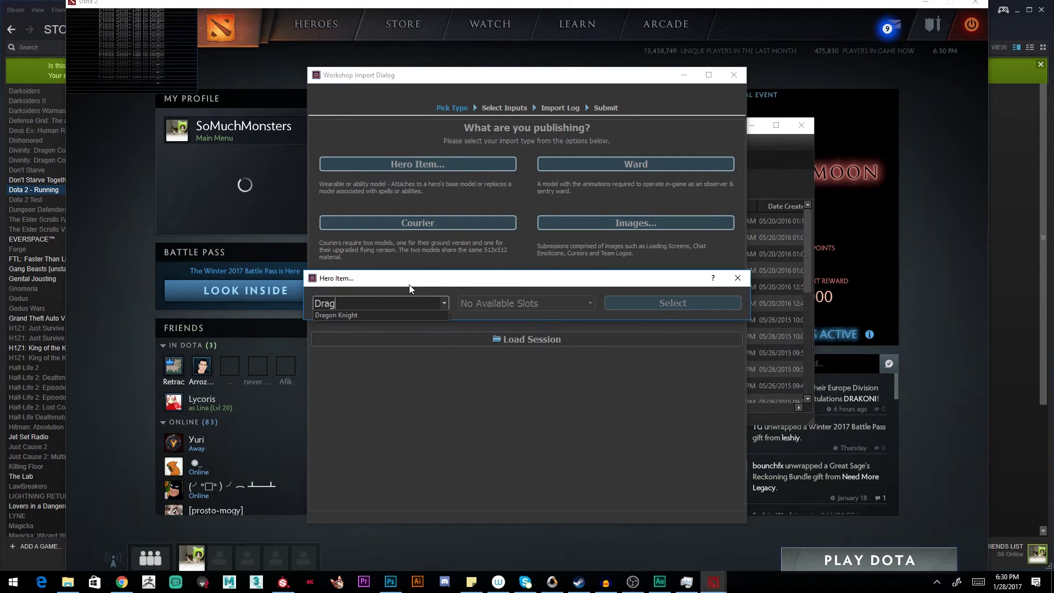
key(Down)
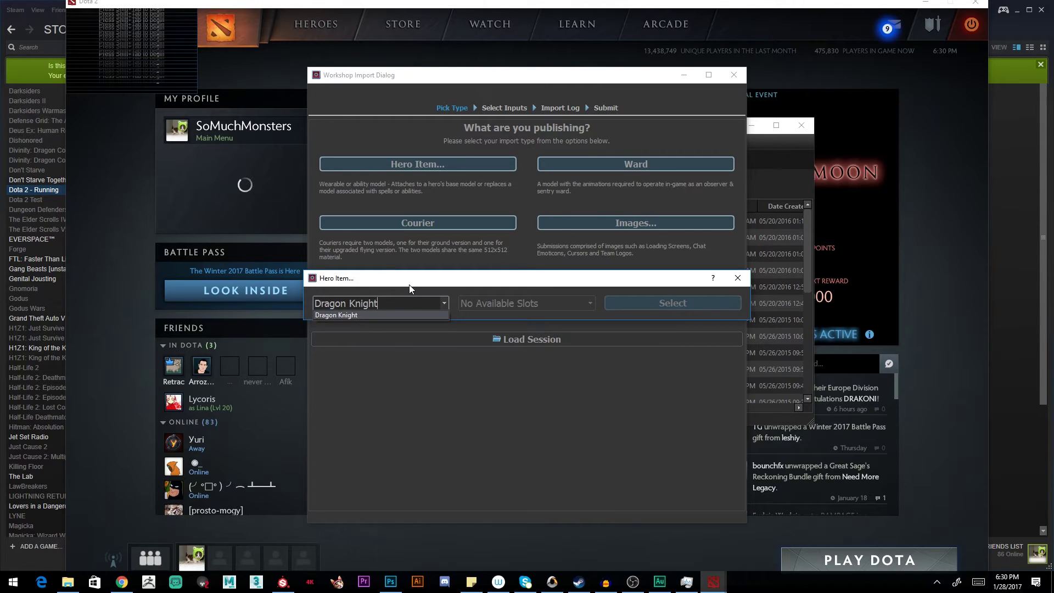
key(Return)
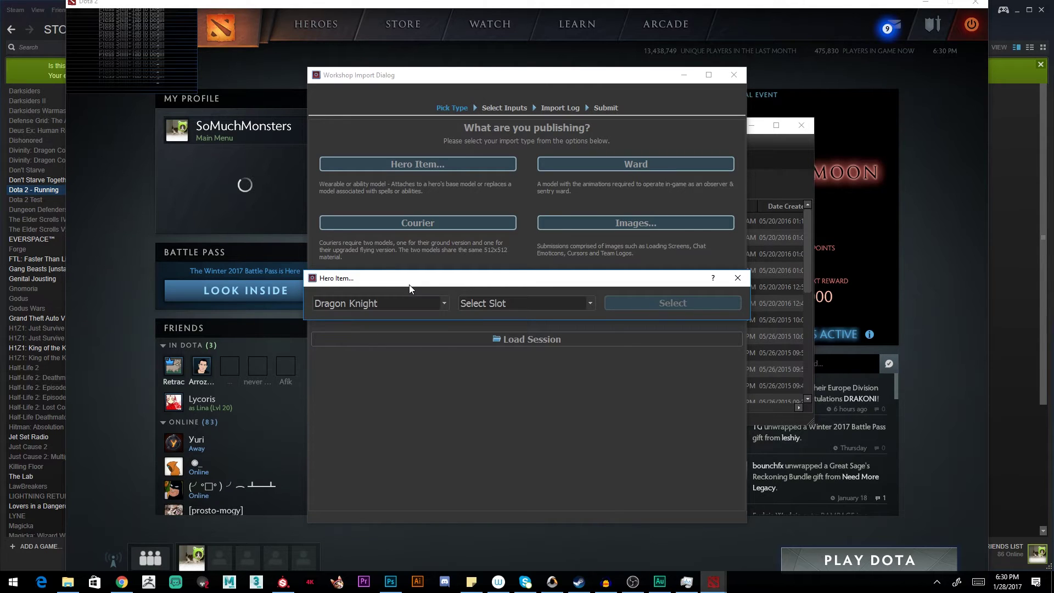
click(589, 303)
click(502, 352)
click(663, 303)
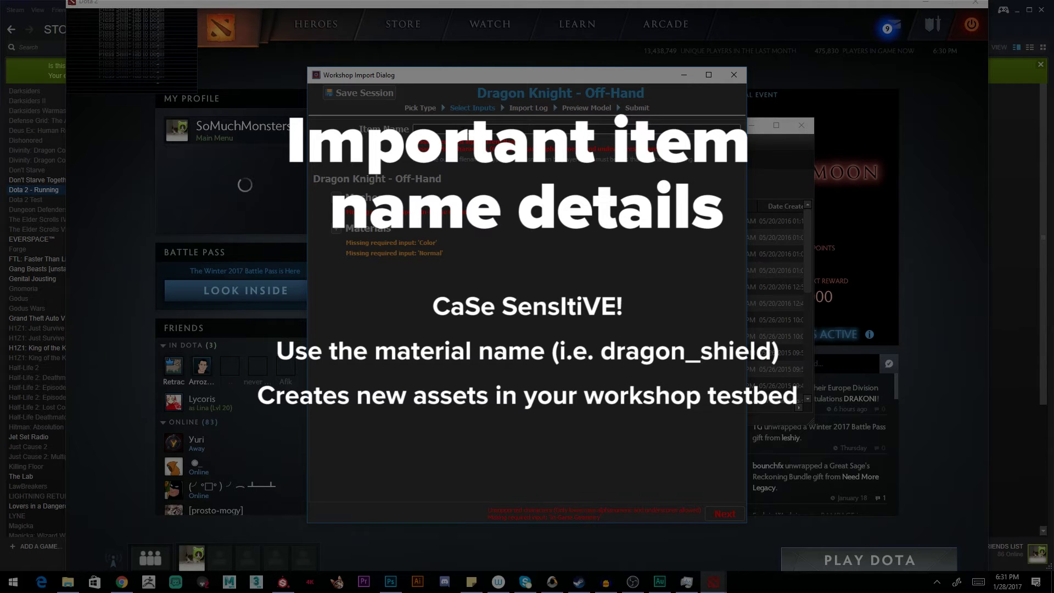
text(drag)
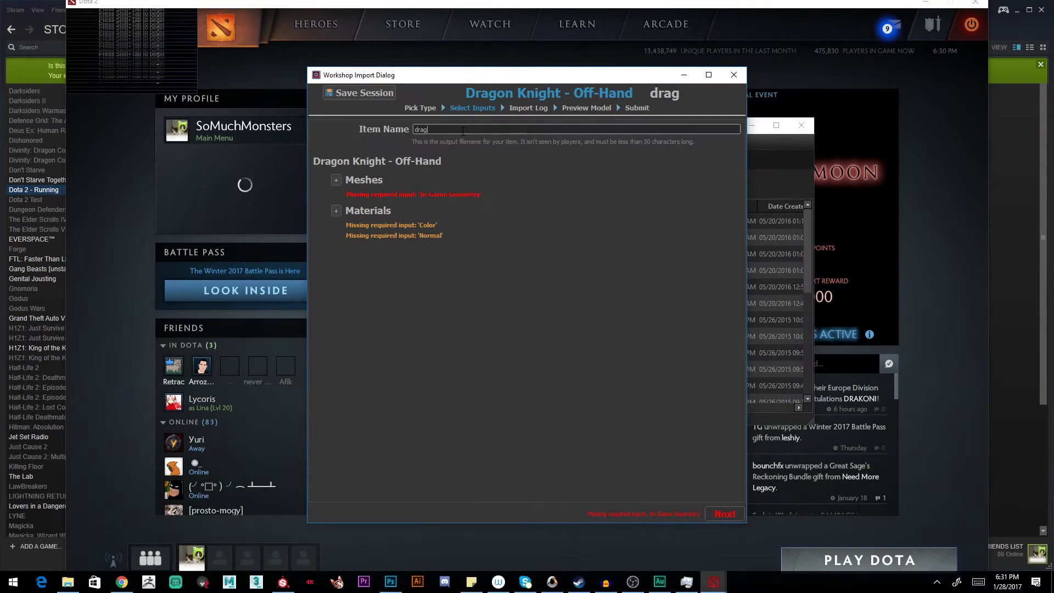
text(on_shield)
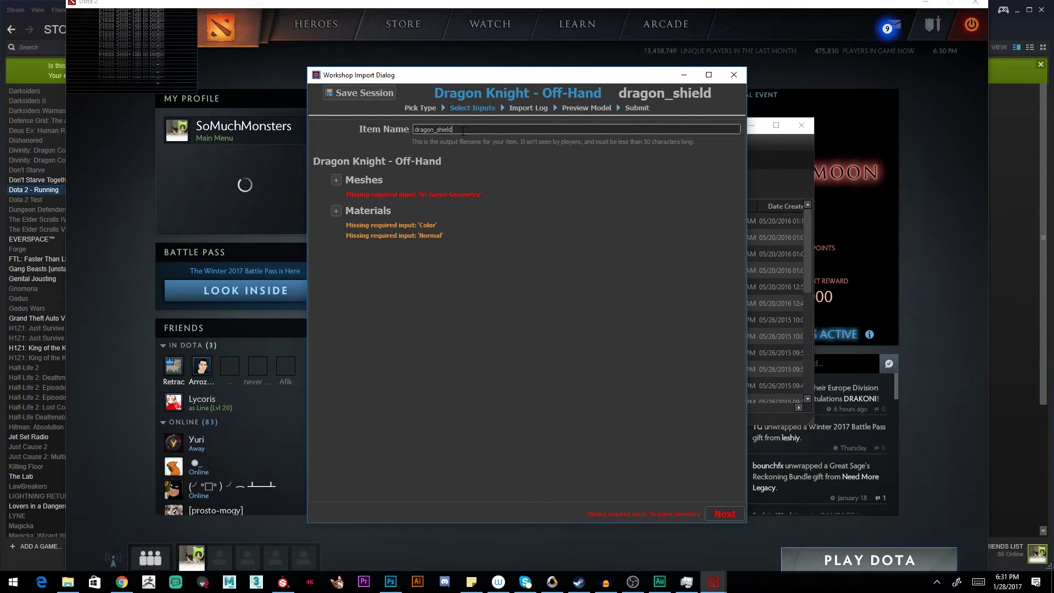
- Set the shield's Portrait Geometry to Dragon_Shield_LOD0.fbx from the DK_CNY LowPoly Game folder
click(336, 180)
double_click(711, 221)
mouse_move(747, 364)
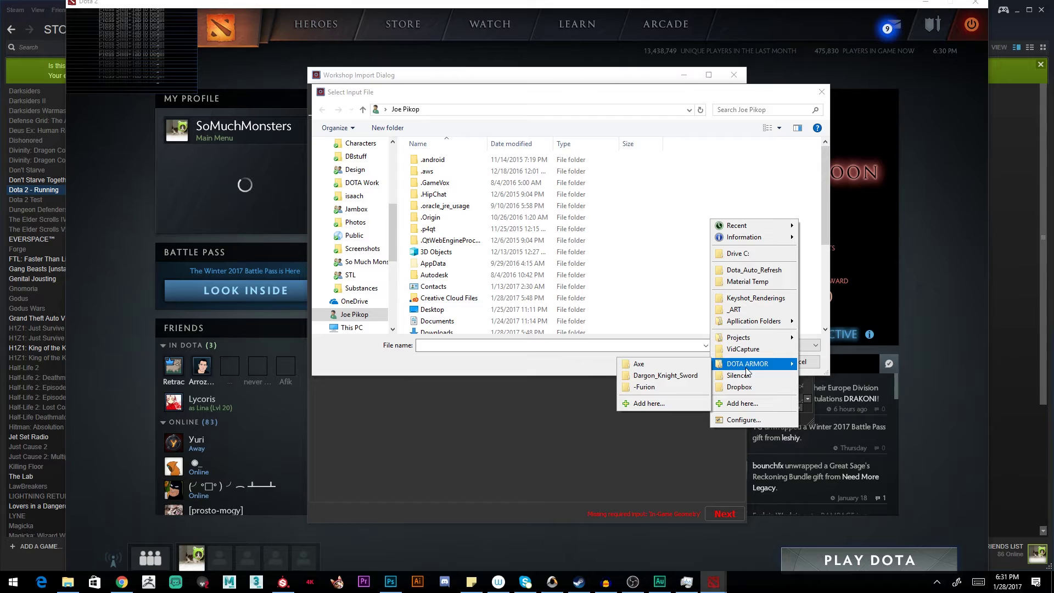
click(665, 376)
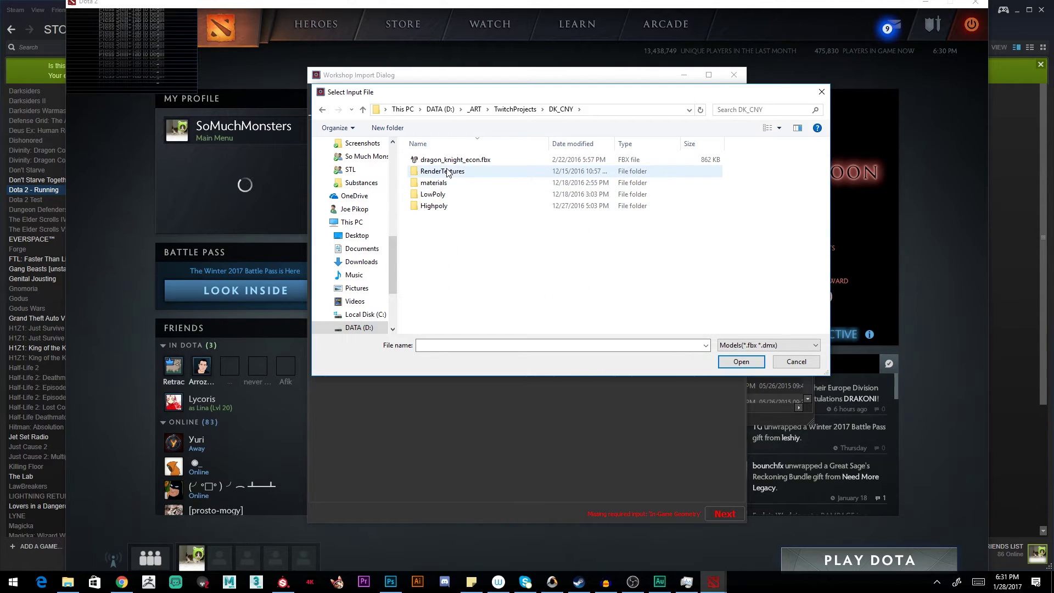
double_click(433, 194)
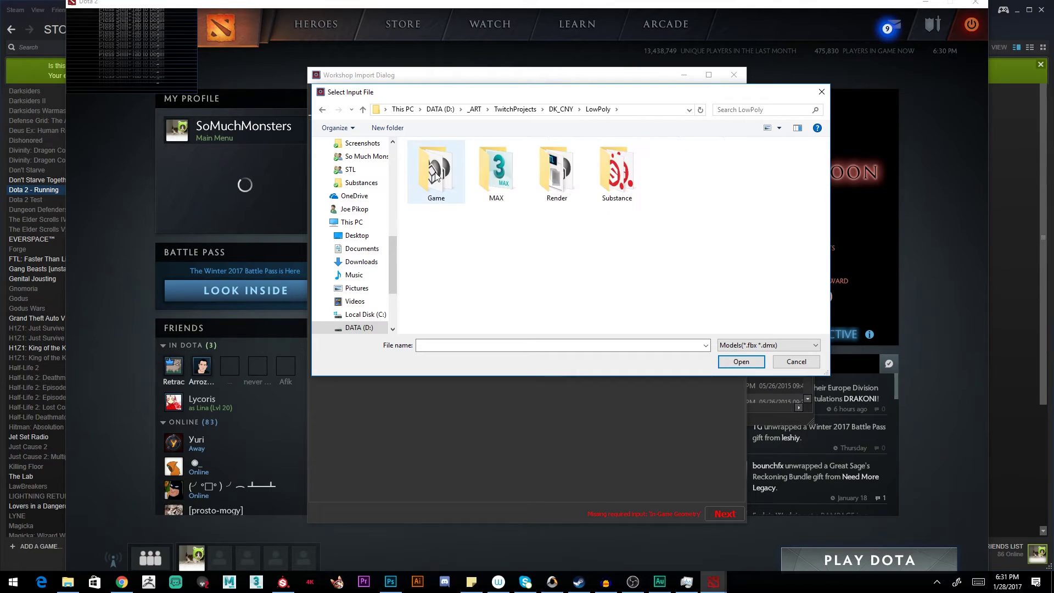
double_click(438, 174)
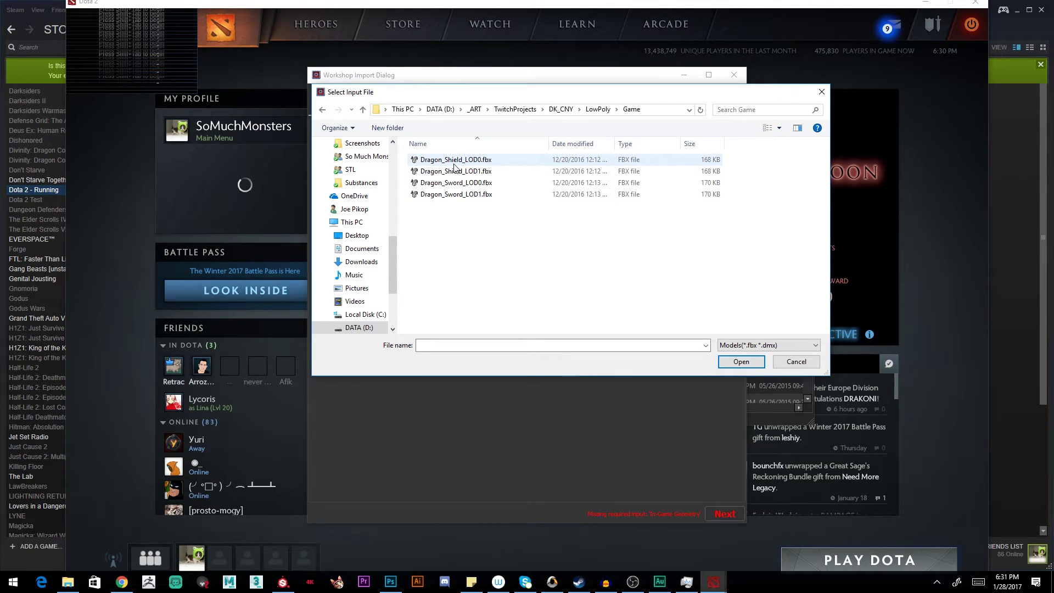
double_click(454, 160)
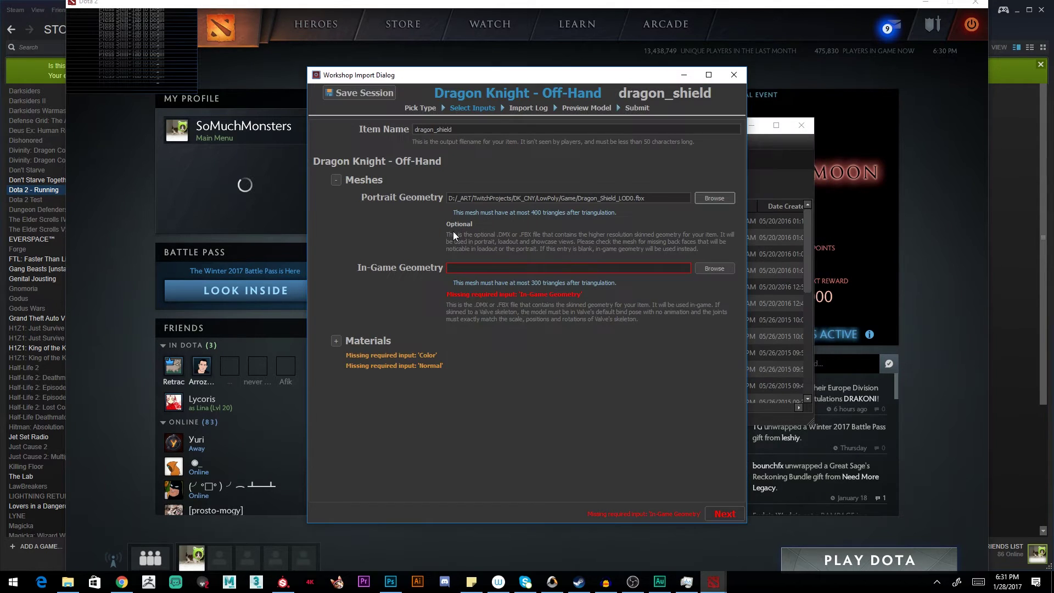
- Set the shield's In-Game Geometry to Dragon_Shield_LOD1.fbx
click(726, 268)
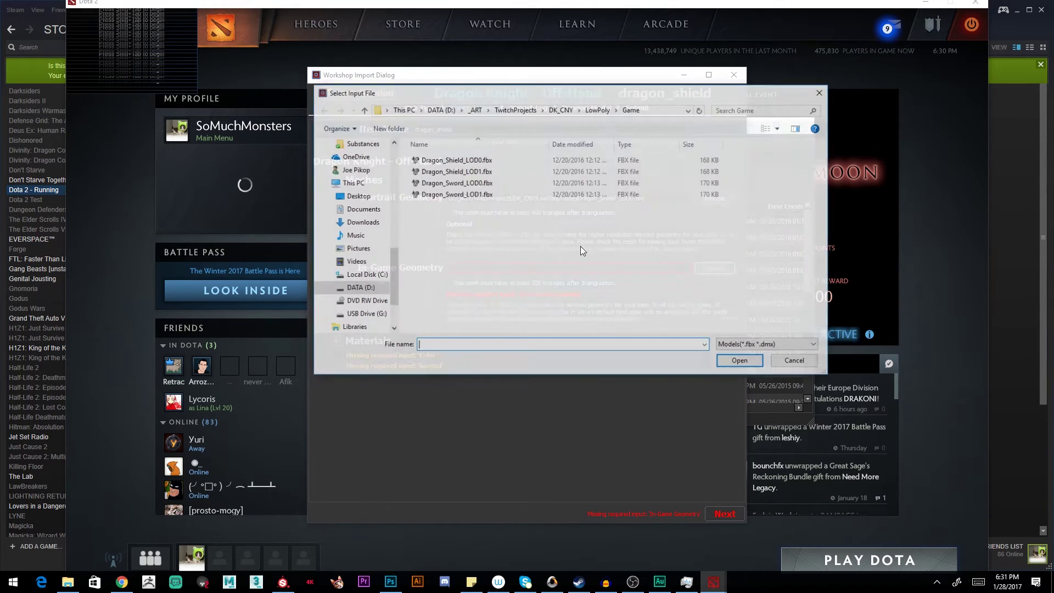
click(474, 183)
double_click(474, 171)
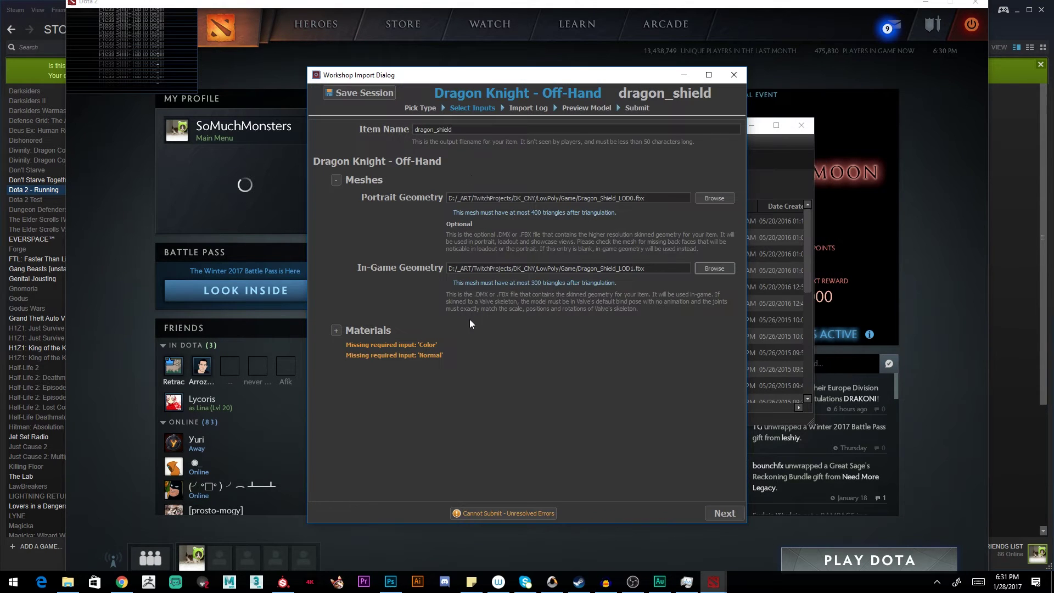
- Load dragon_shield_color.tga from the auto-refresh items/dragon_knight/dragon_shield folder as the shield material's Color map
click(336, 330)
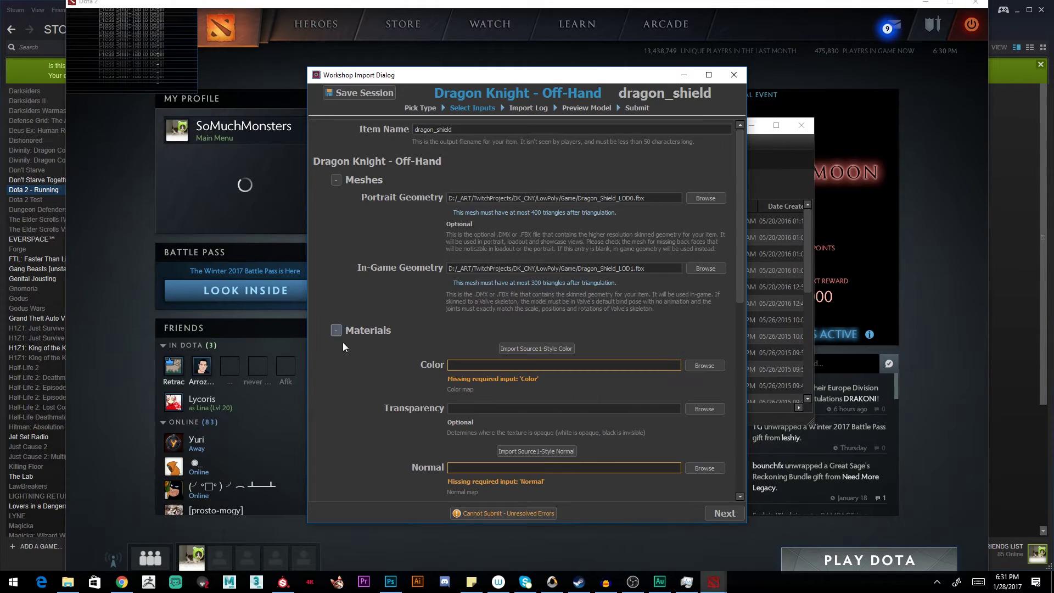
click(705, 365)
double_click(581, 255)
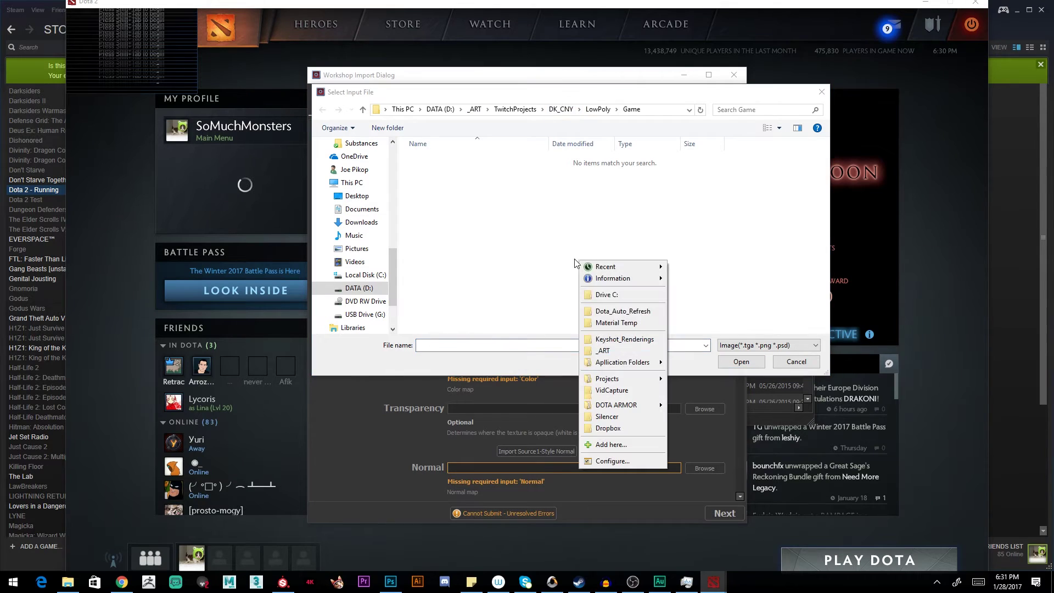
click(528, 244)
double_click(528, 243)
click(571, 294)
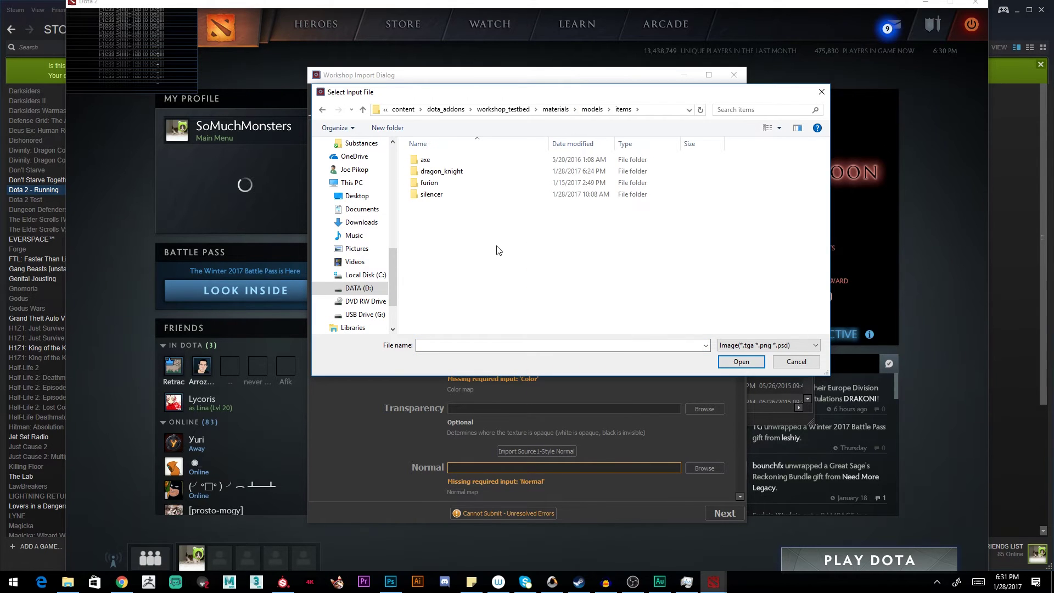
double_click(501, 255)
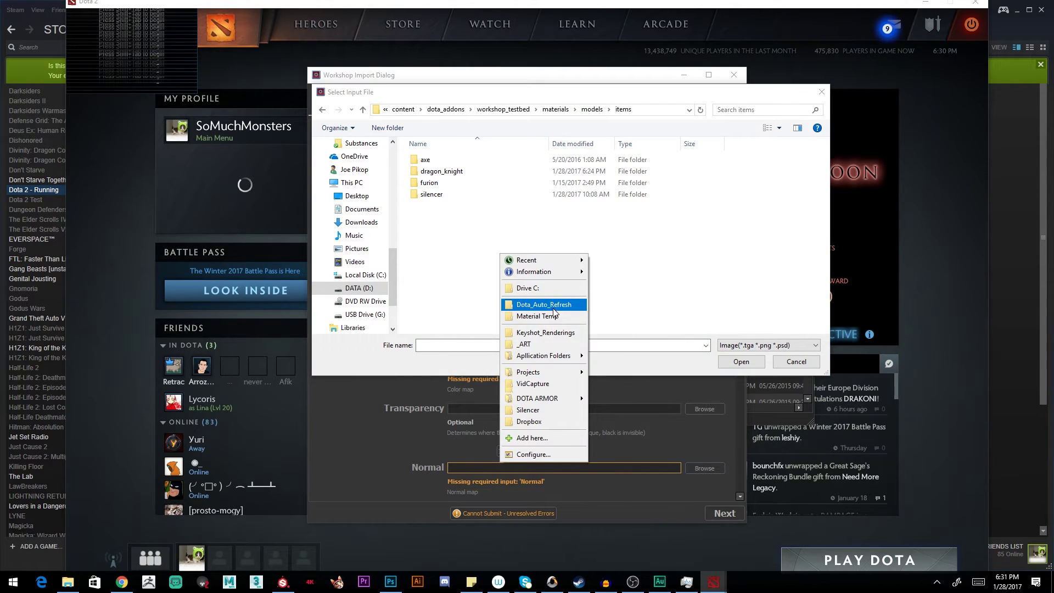
click(654, 261)
double_click(439, 171)
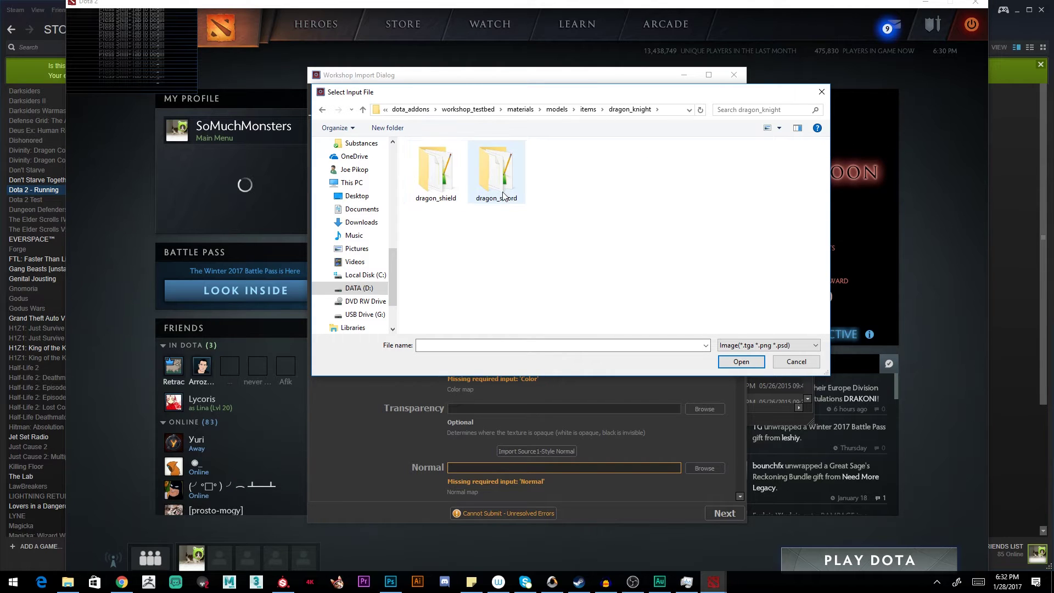
double_click(463, 201)
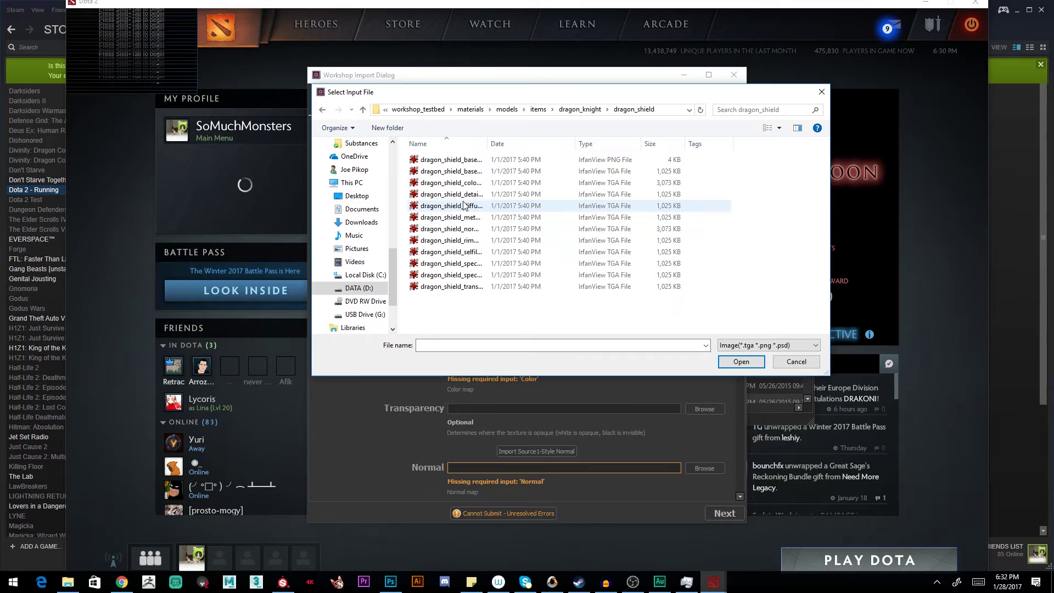
drag(487, 144, 509, 144)
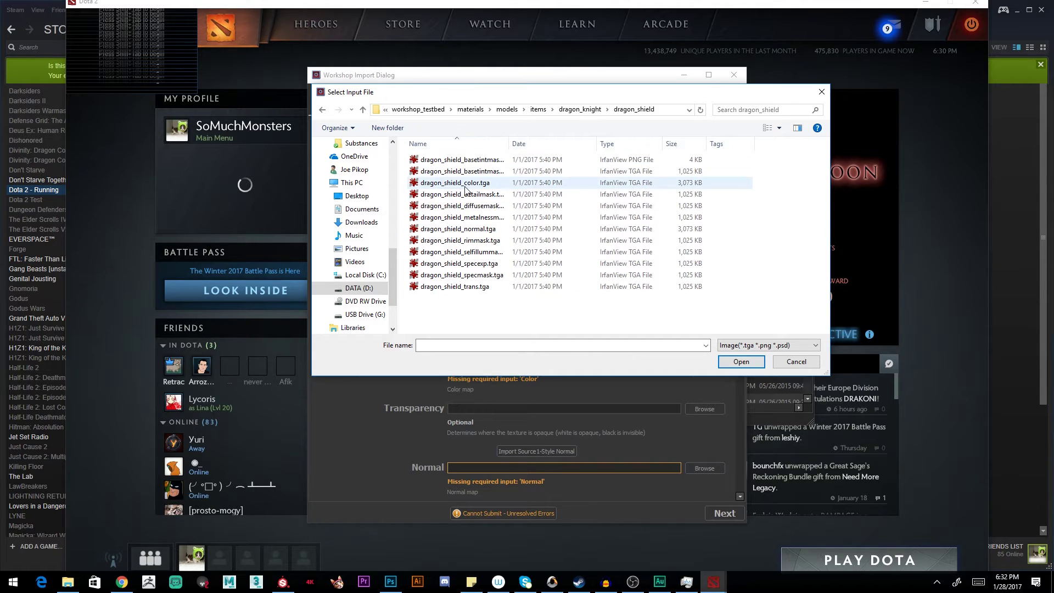
double_click(464, 184)
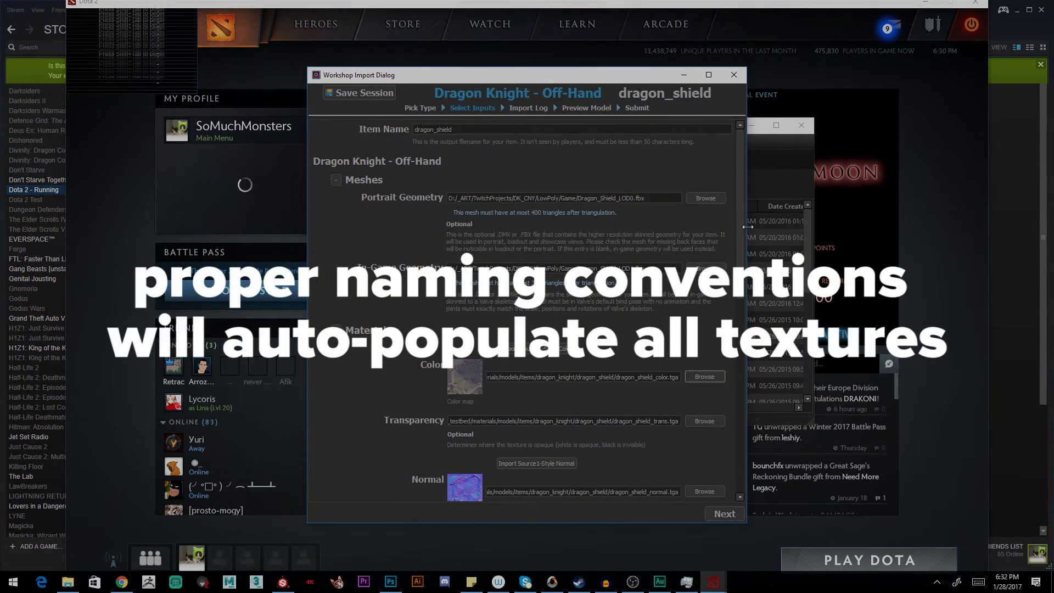
- Run the import of the dragon_shield item and continue to its model preview
drag(742, 232, 753, 164)
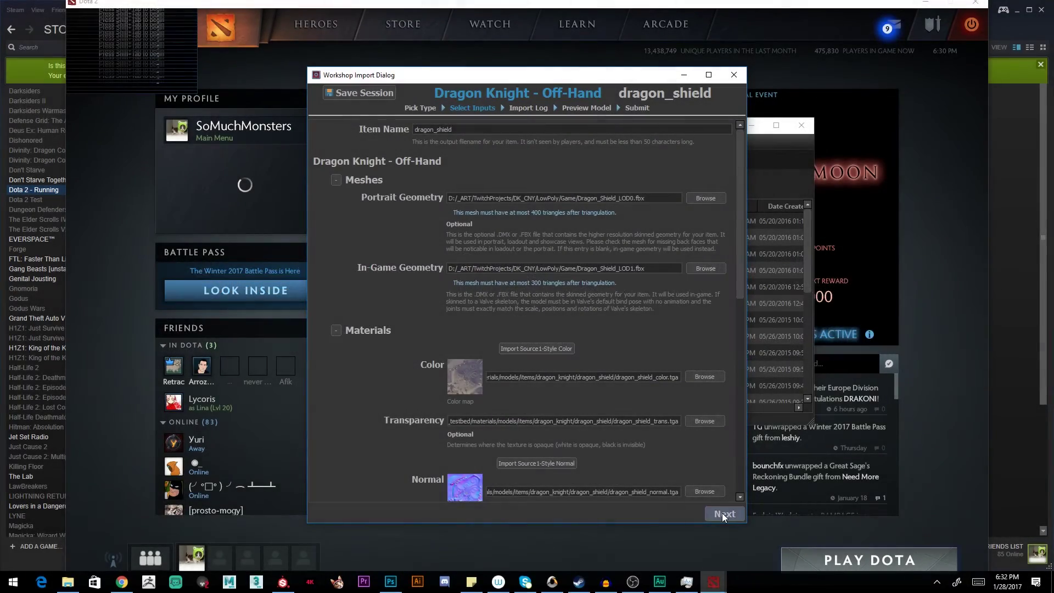
click(723, 512)
click(725, 513)
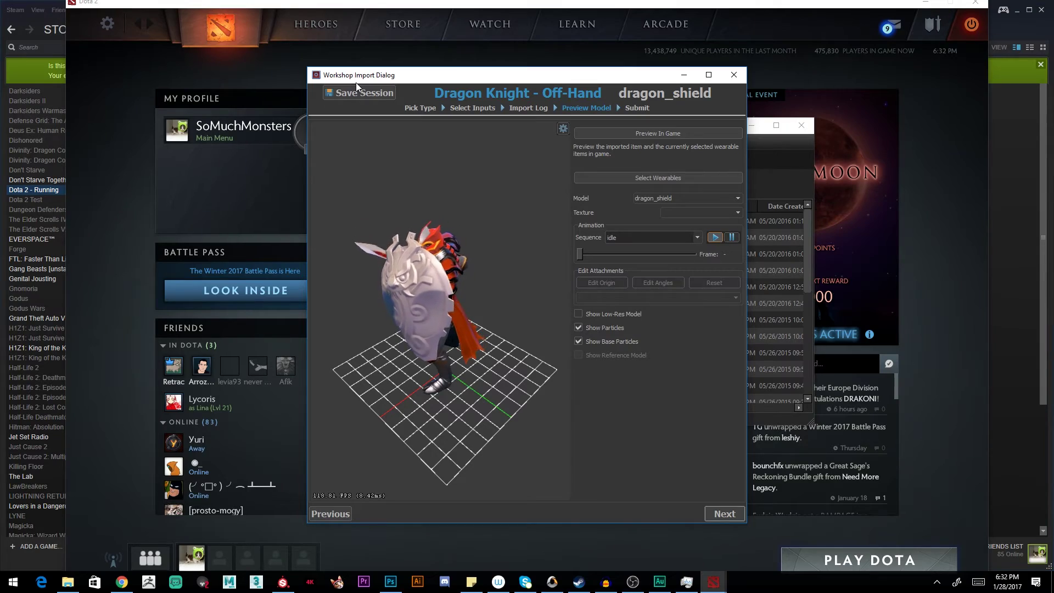
- Save the import session as dragon_shield.txt in the dragon_shield materials folder, replacing the existing file
click(382, 93)
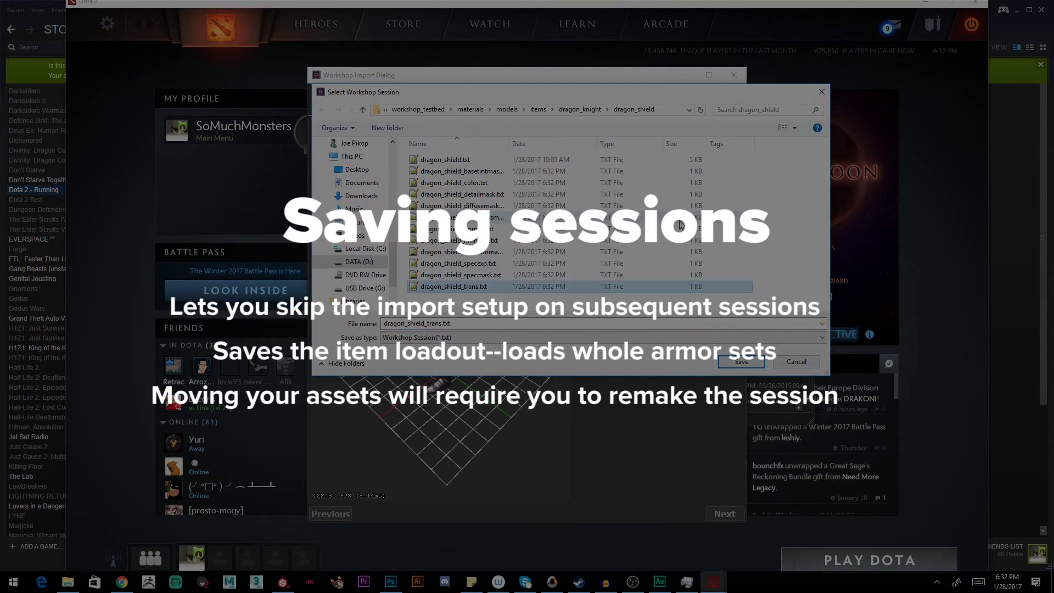
click(511, 159)
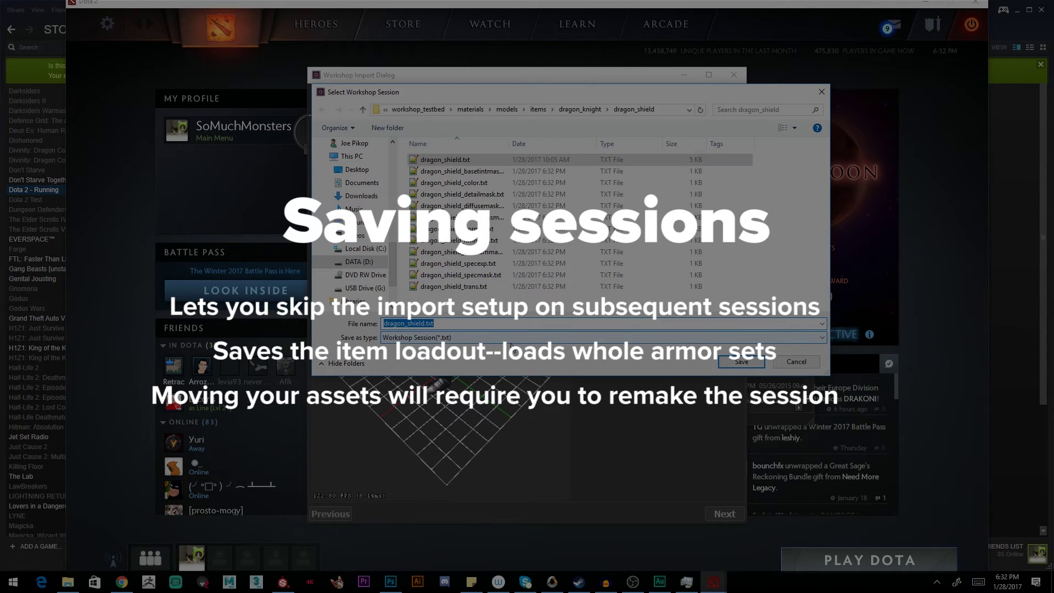
key(Return)
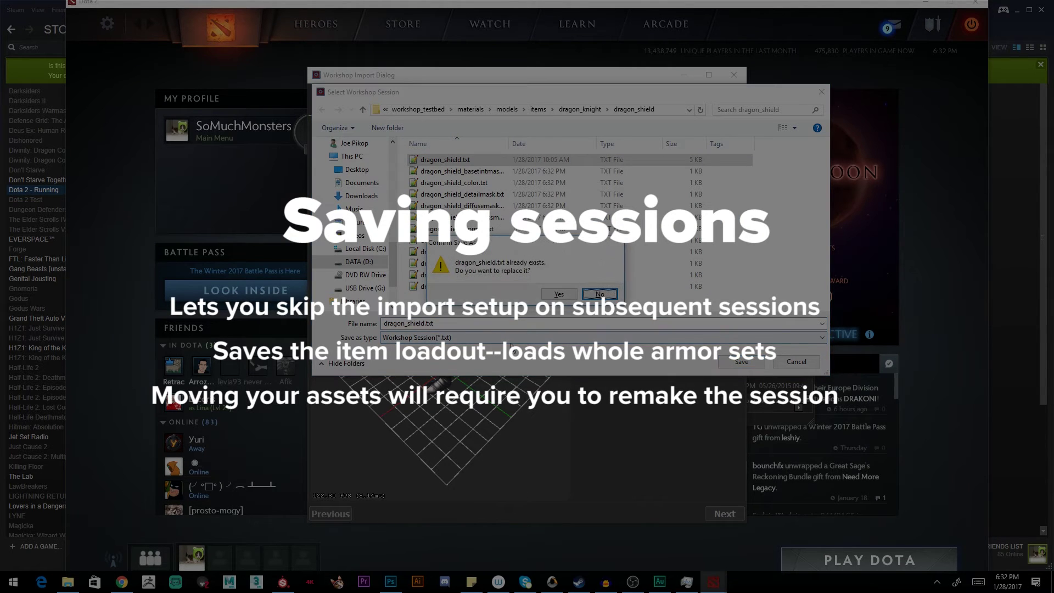
click(563, 293)
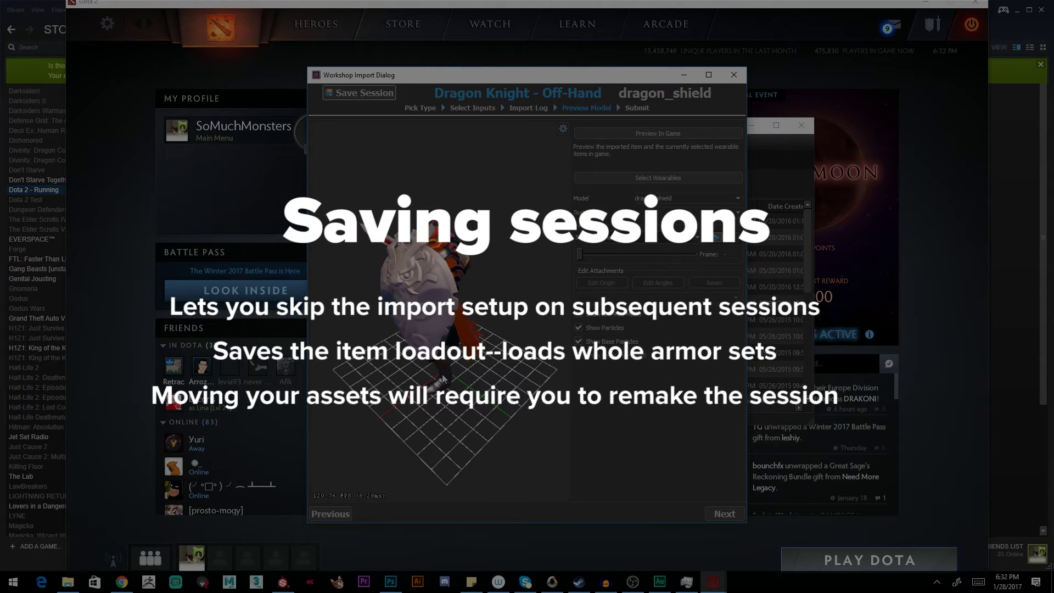
- Close the current import, start a new one and load the saved dragon_shield.txt session into it
click(743, 73)
click(500, 304)
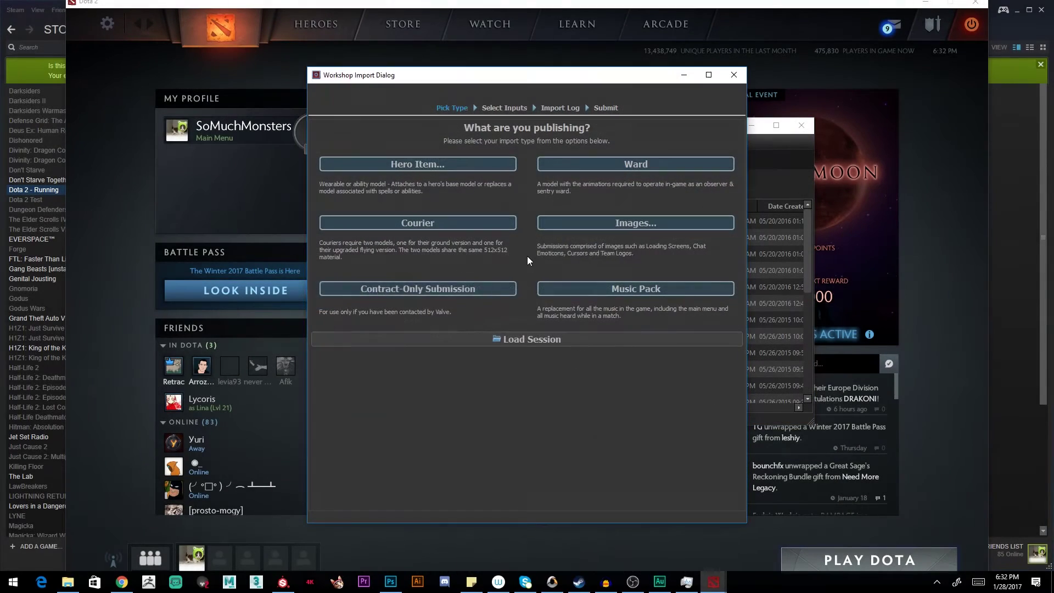
click(494, 340)
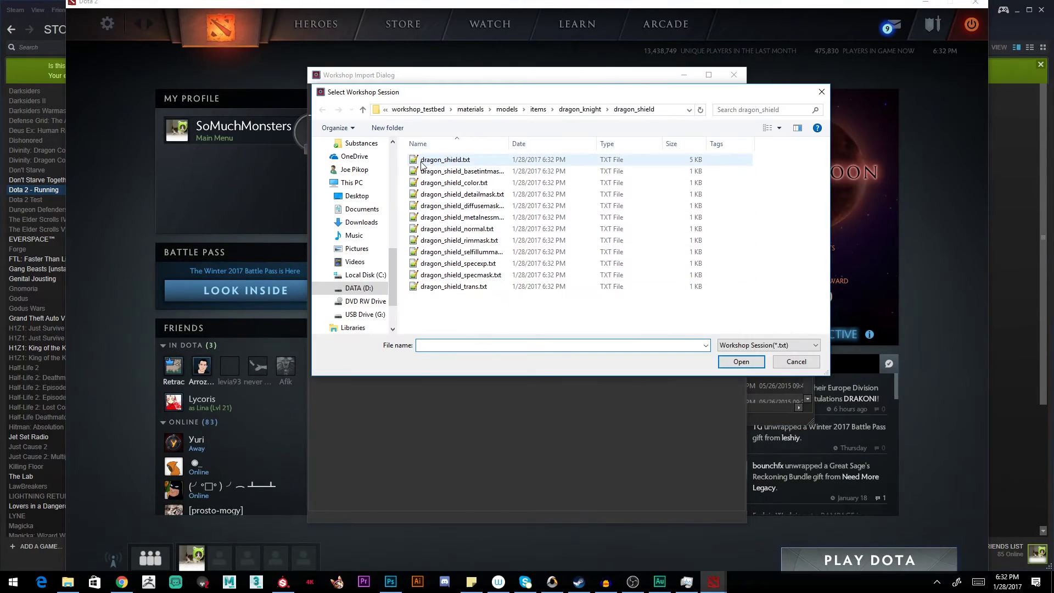
double_click(421, 165)
- Check the loaded session's mesh and material inputs, then run the import through to the model preview
click(336, 180)
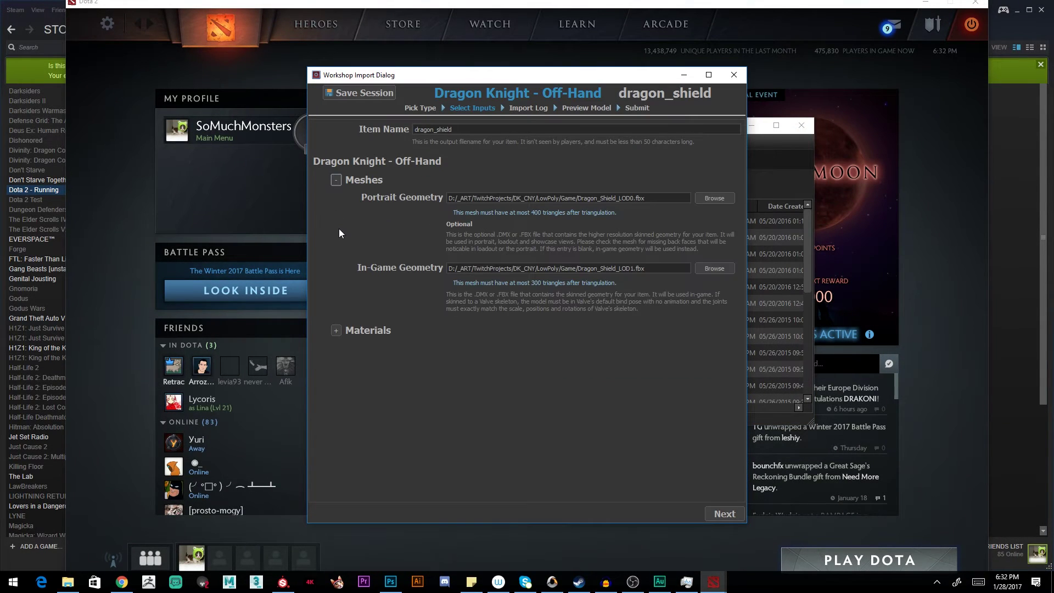
click(336, 330)
scroll(606, 428, down, 10)
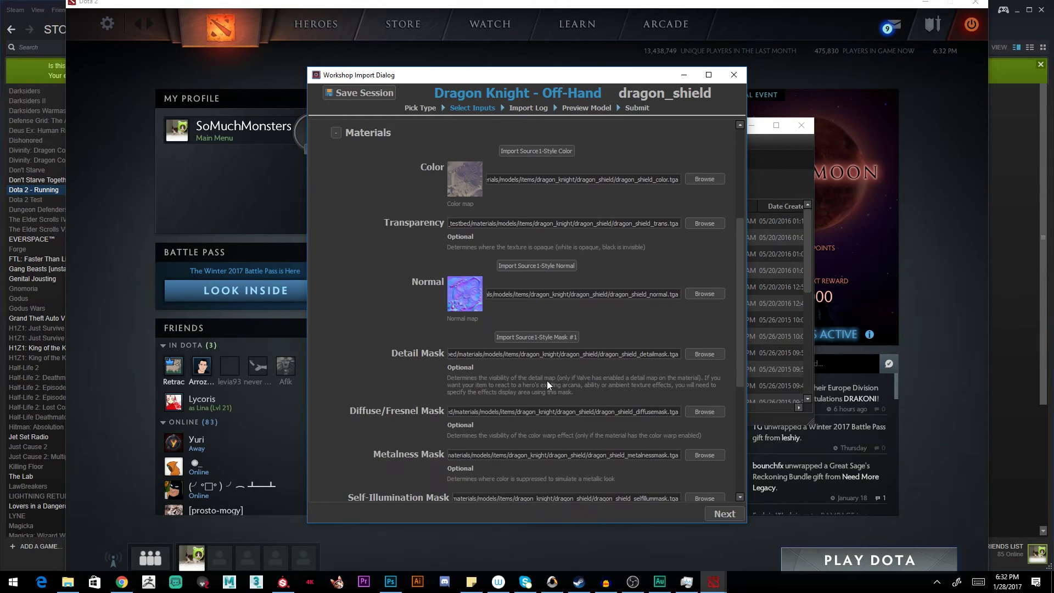
click(726, 515)
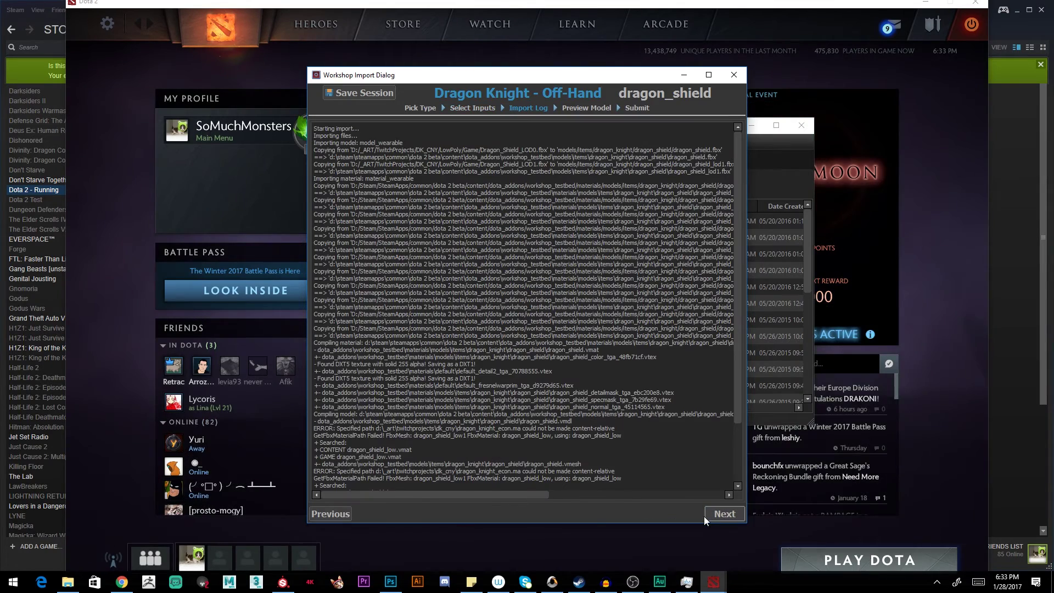
click(707, 518)
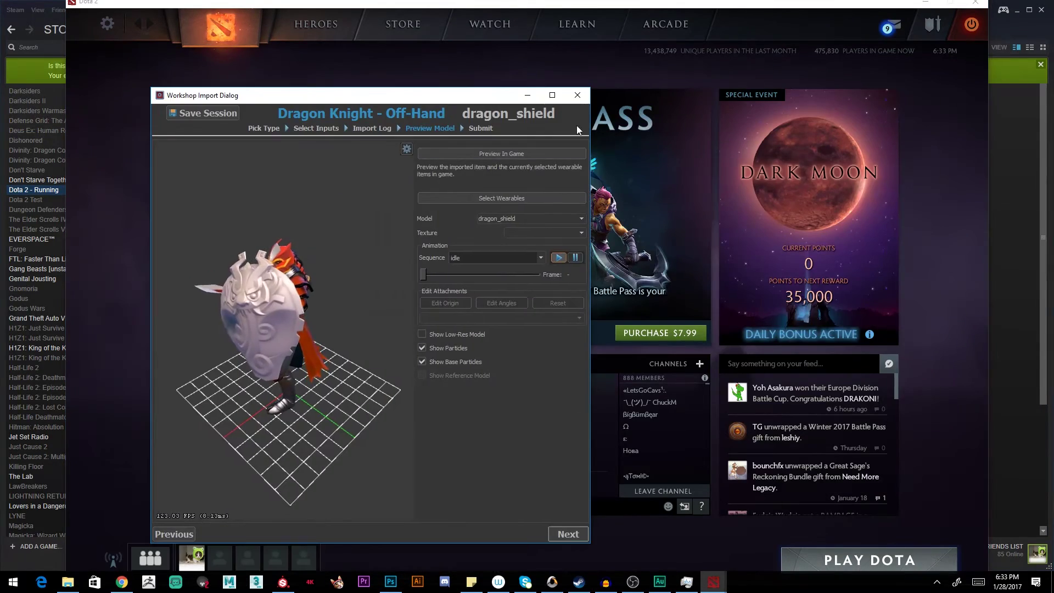
- Close the shield import without saving the session again and start a new Workshop import
click(577, 95)
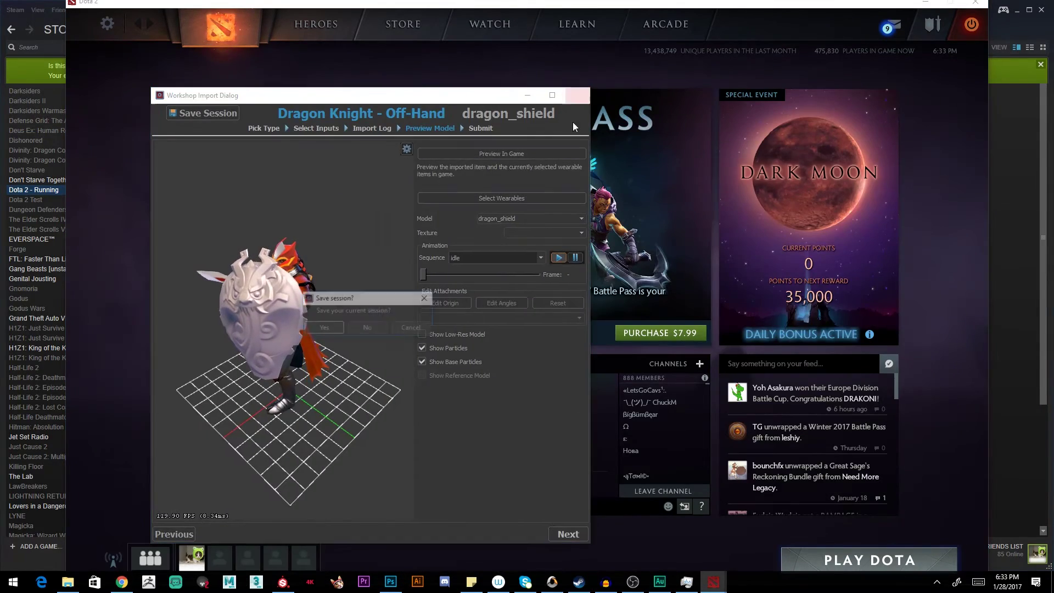
click(364, 319)
click(570, 180)
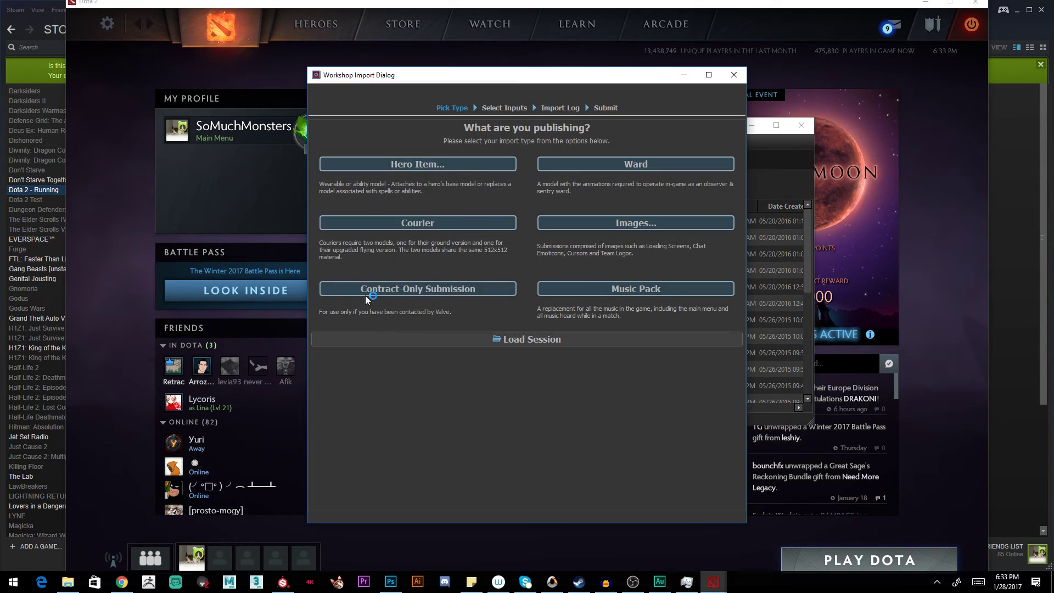
- Create a hero item for Dragon Knight's Weapon slot and name it dragon_sword
click(404, 167)
text(dragon)
key(Down)
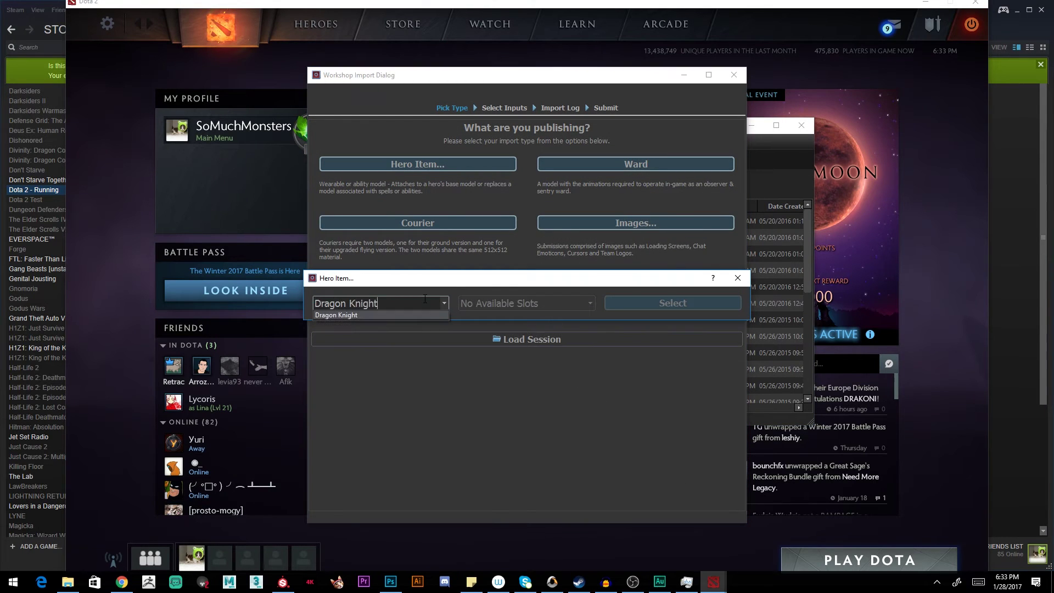
key(Return)
key(Tab)
text(W)
key(Down)
key(Return)
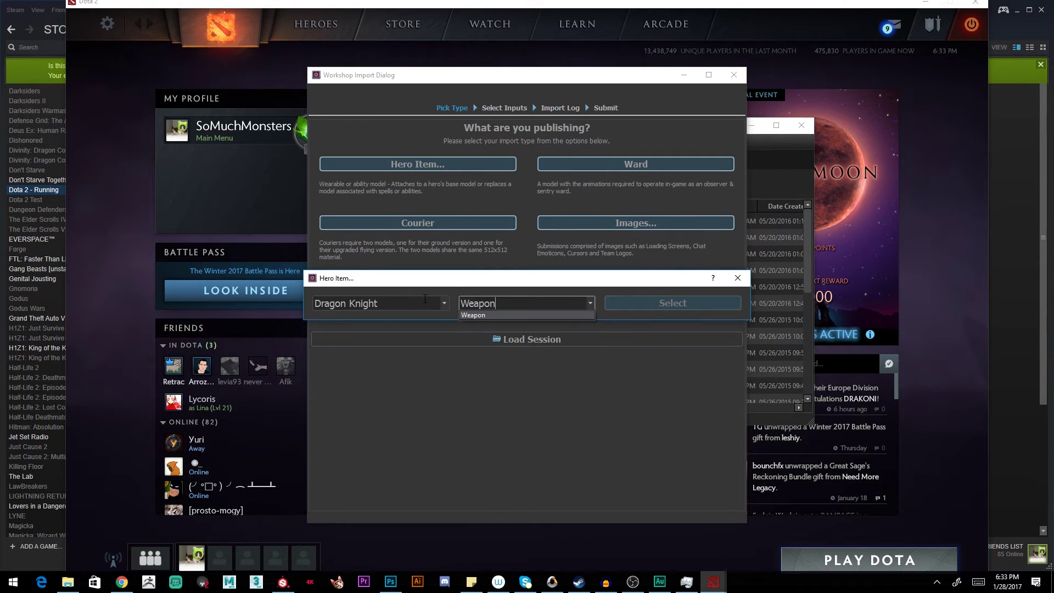
key(Tab)
key(Return)
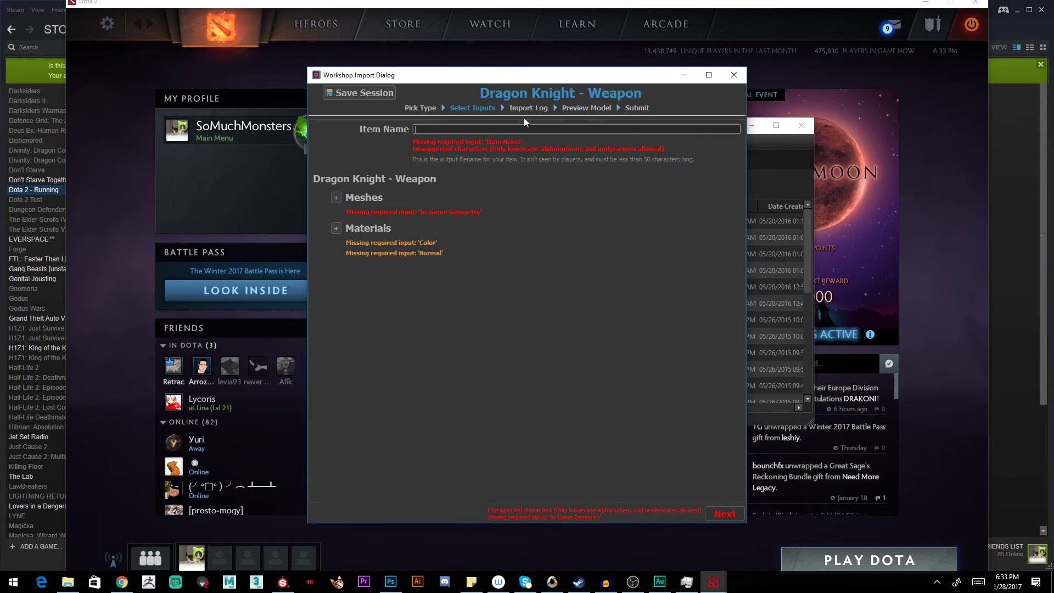
text(dragon_sword)
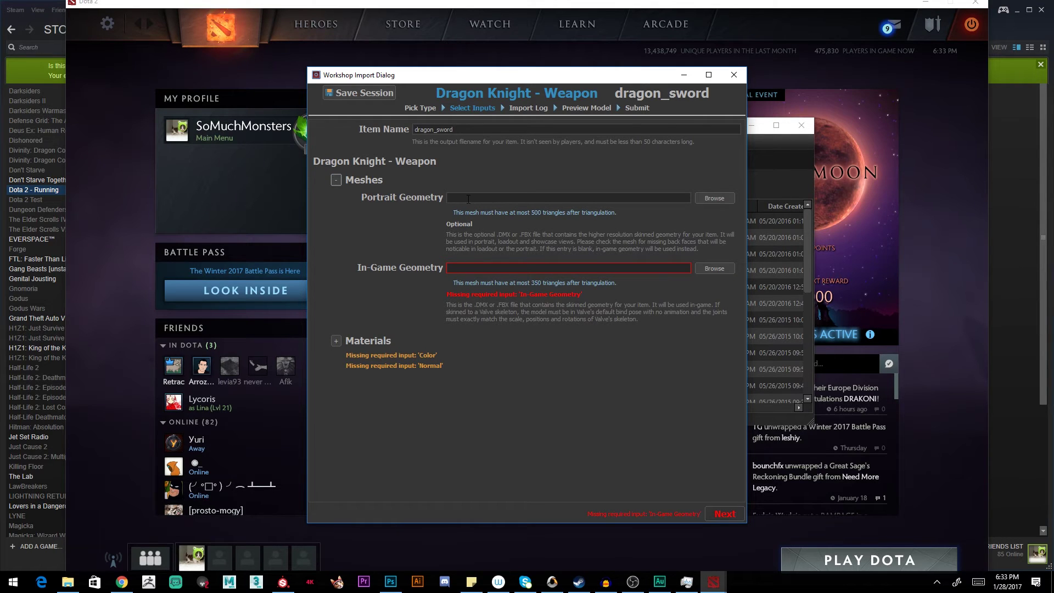
- Assign Dragon_Sword_LOD0.fbx as the portrait geometry and Dragon_Sword_LOD1.fbx as the in-game geometry, both from the DK_CNY LowPoly Game folder
click(690, 203)
middle_click(541, 218)
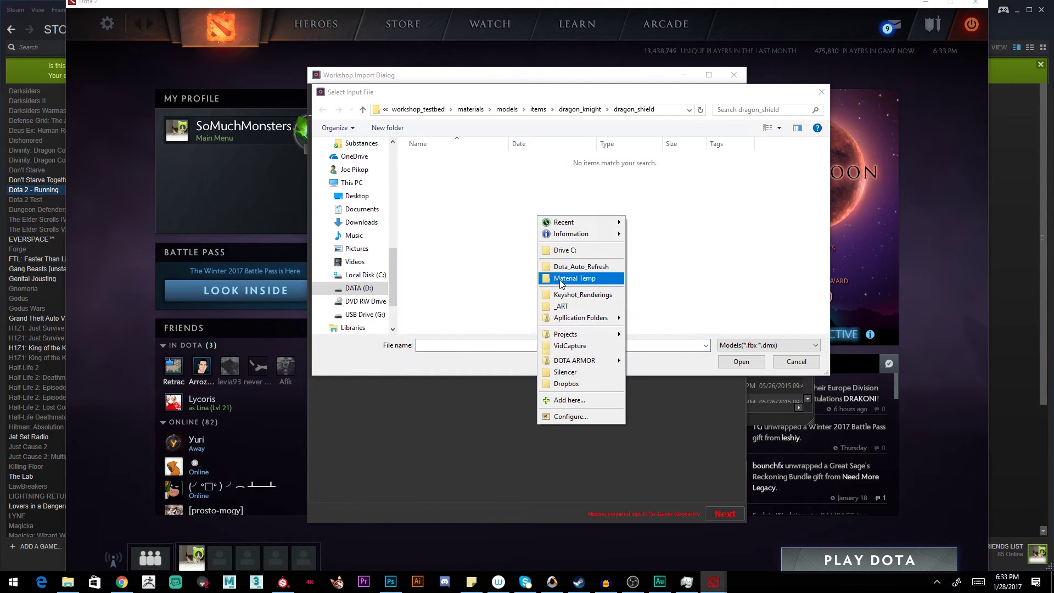
mouse_move(579, 362)
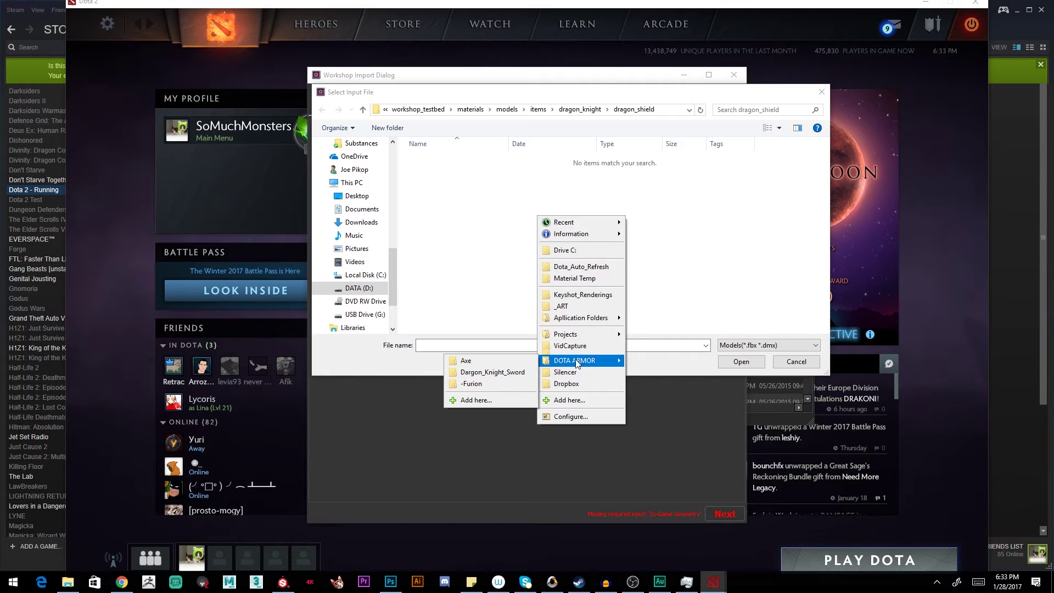
click(483, 372)
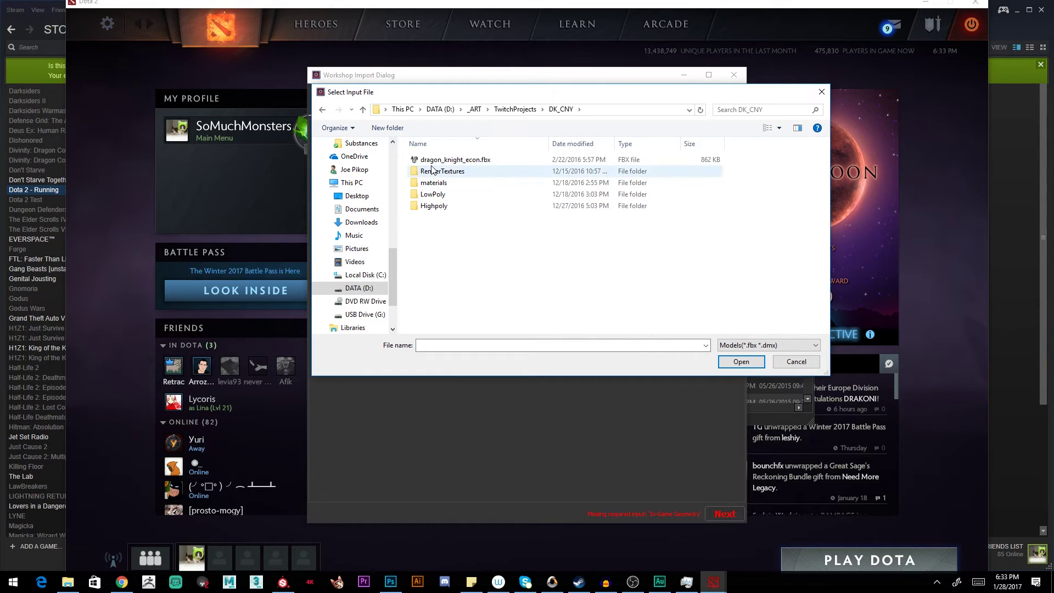
click(432, 195)
double_click(432, 195)
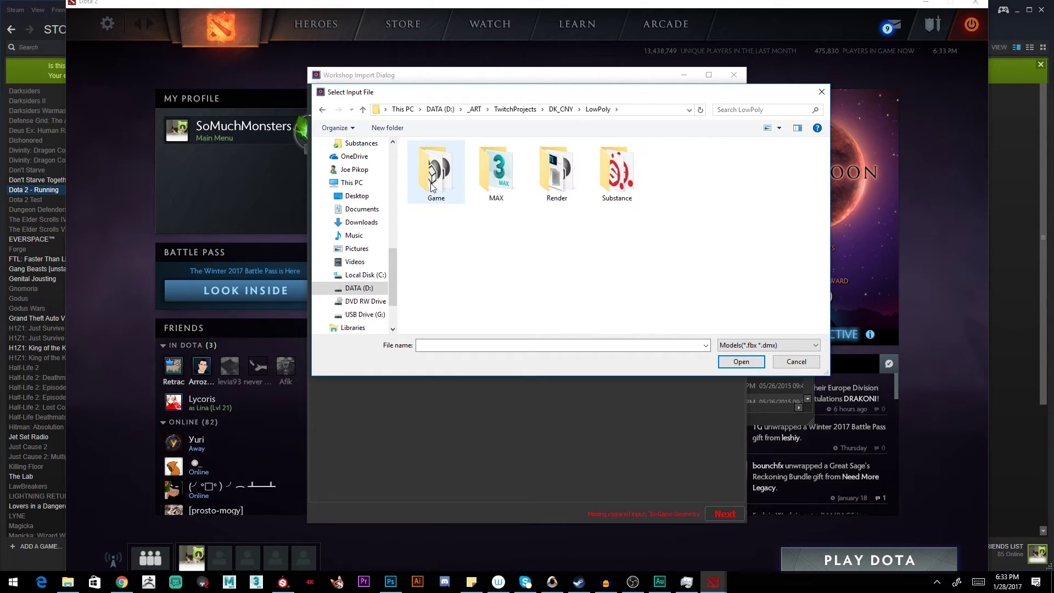
double_click(434, 168)
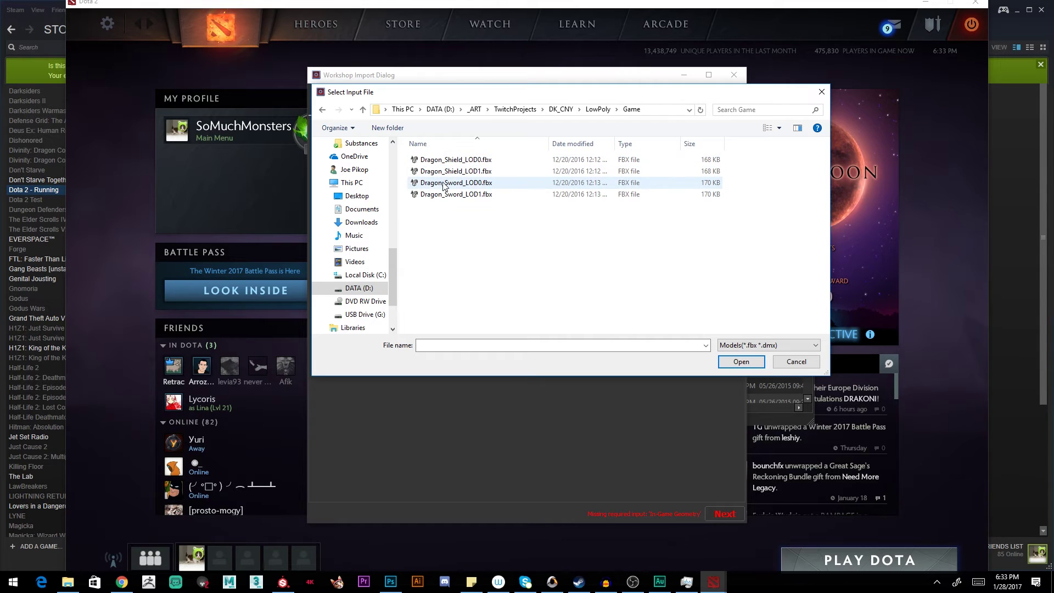
double_click(443, 184)
click(729, 269)
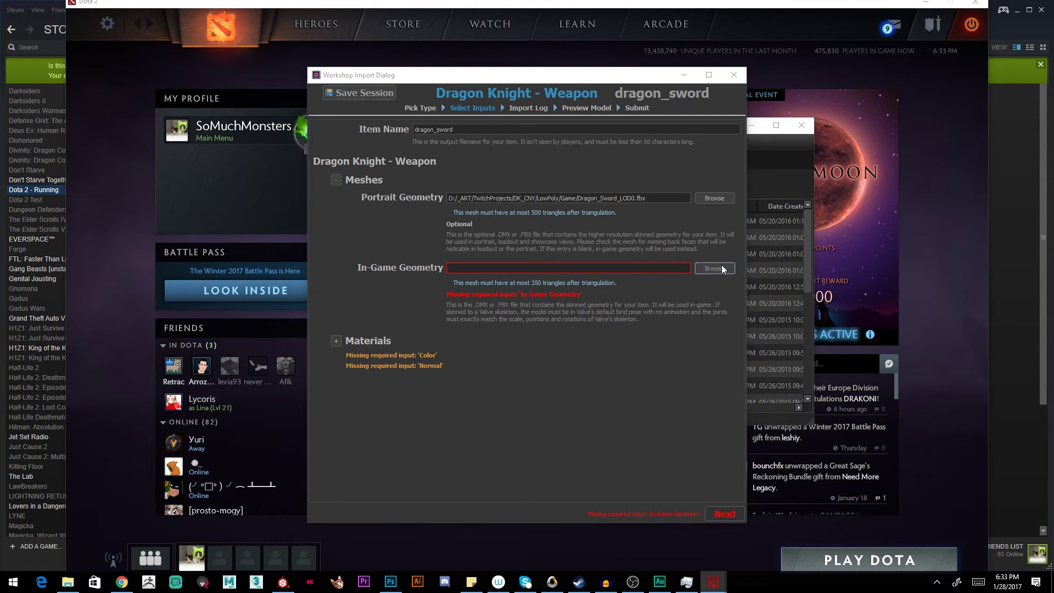
double_click(444, 196)
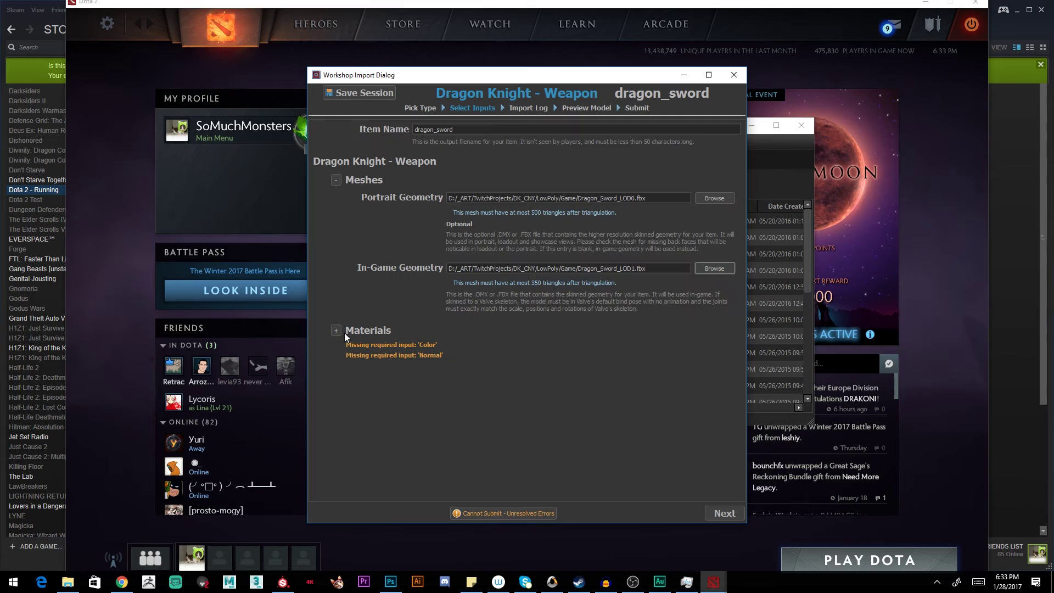
- Fill the materials by choosing dragon_sword_color.tga from the dragon_sword textures in Dota_Auto_Refresh, and run the import through to the model preview
click(336, 331)
click(693, 367)
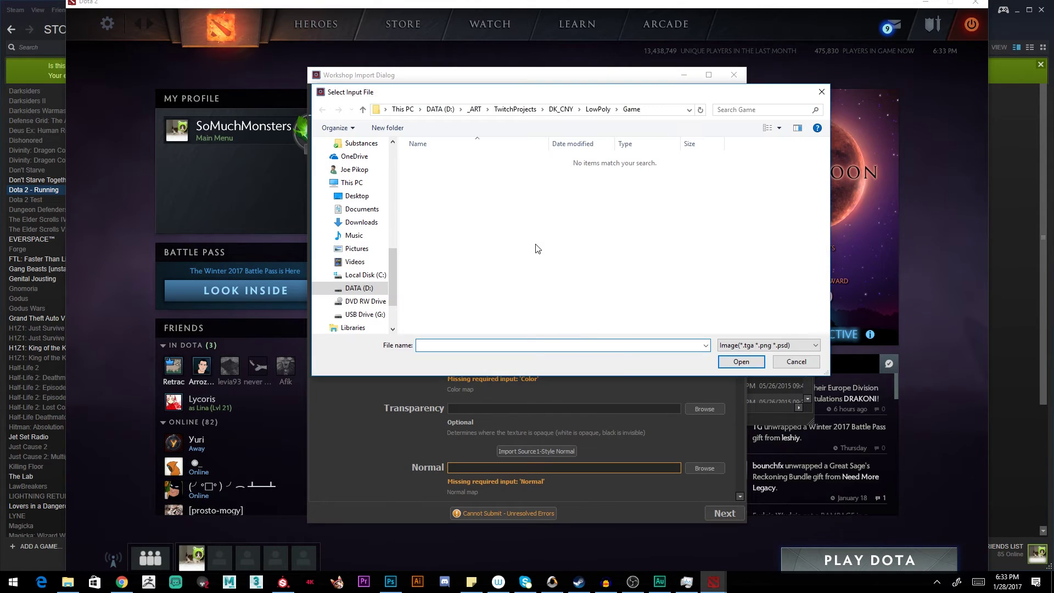
double_click(537, 246)
click(571, 295)
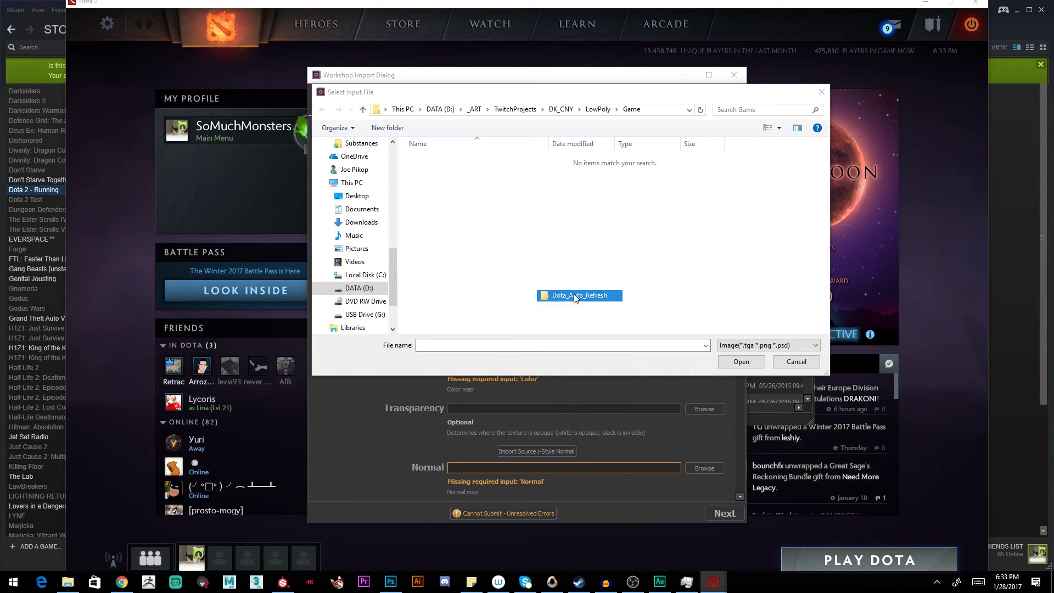
double_click(442, 171)
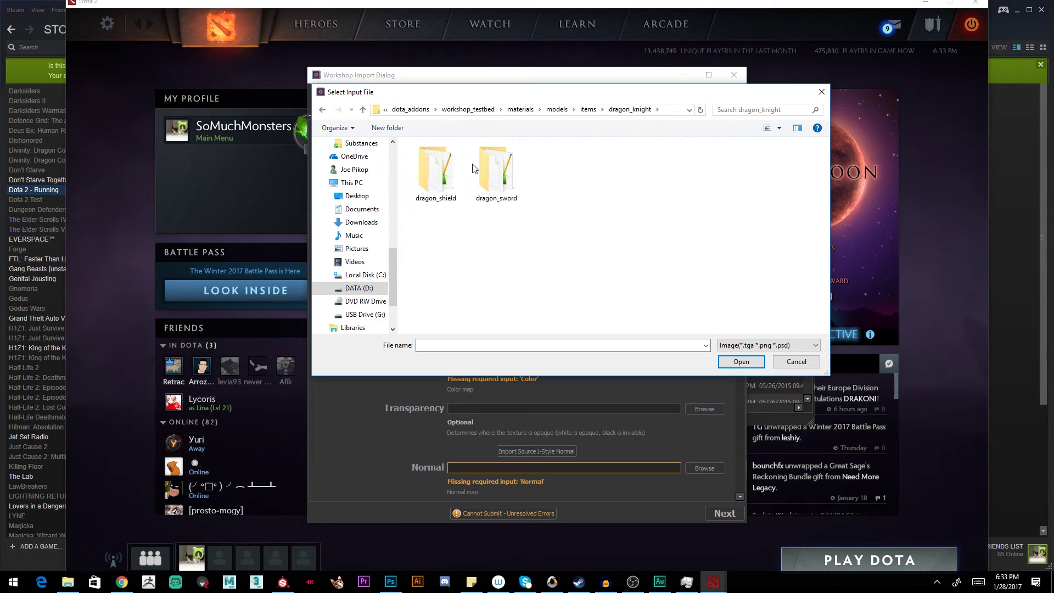
double_click(496, 168)
click(560, 165)
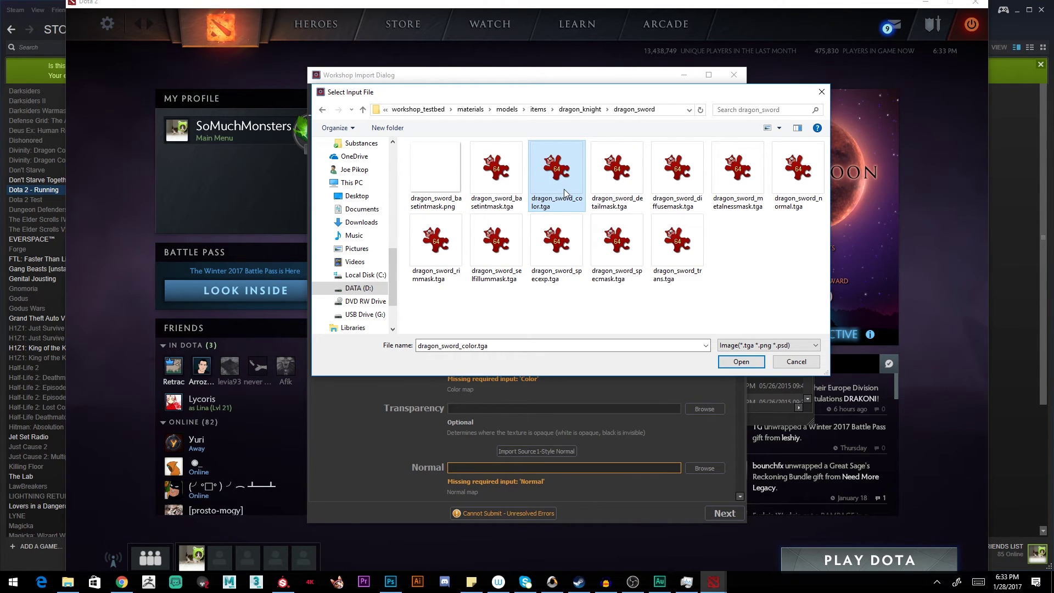
double_click(557, 175)
scroll(574, 343, down, 10)
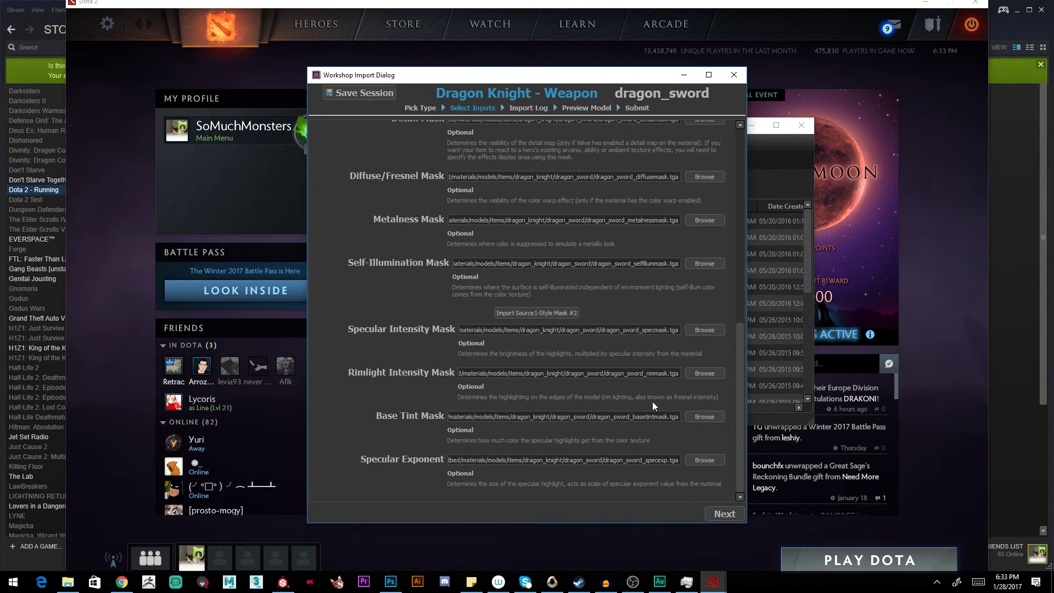
click(715, 513)
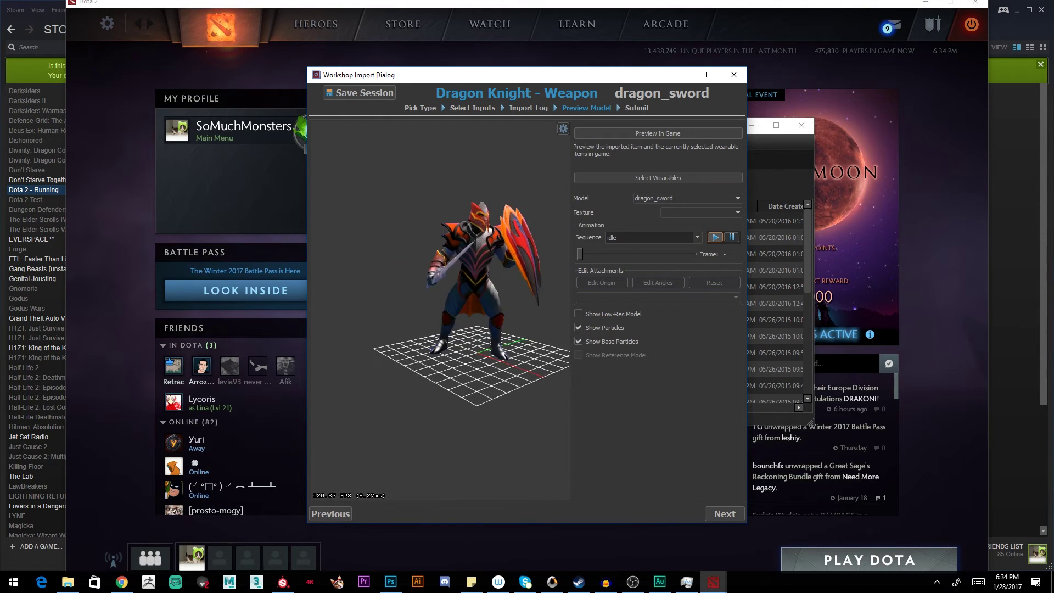
drag(439, 258, 503, 259)
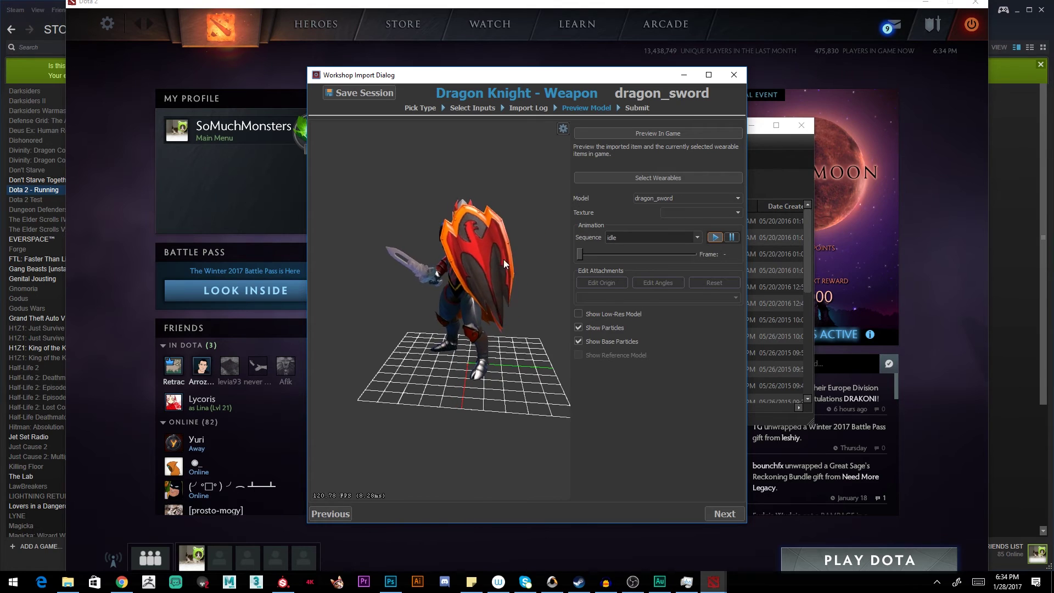
- Replace the hero's Shield wearable with the custom dragon_shield.vmdl, filtering the models by dragon_knight/dragon_shield
click(617, 176)
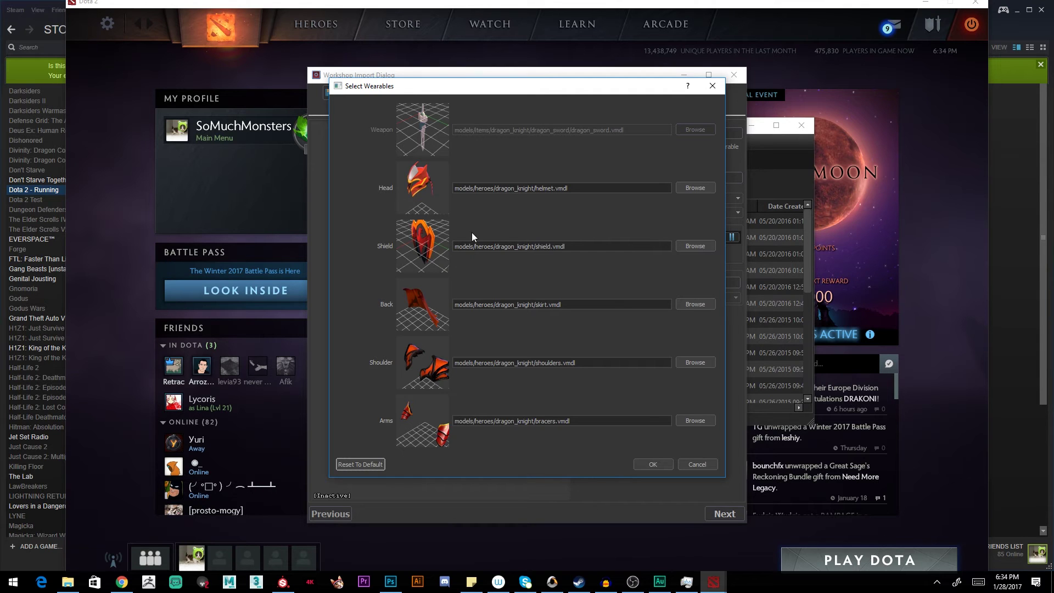
click(695, 246)
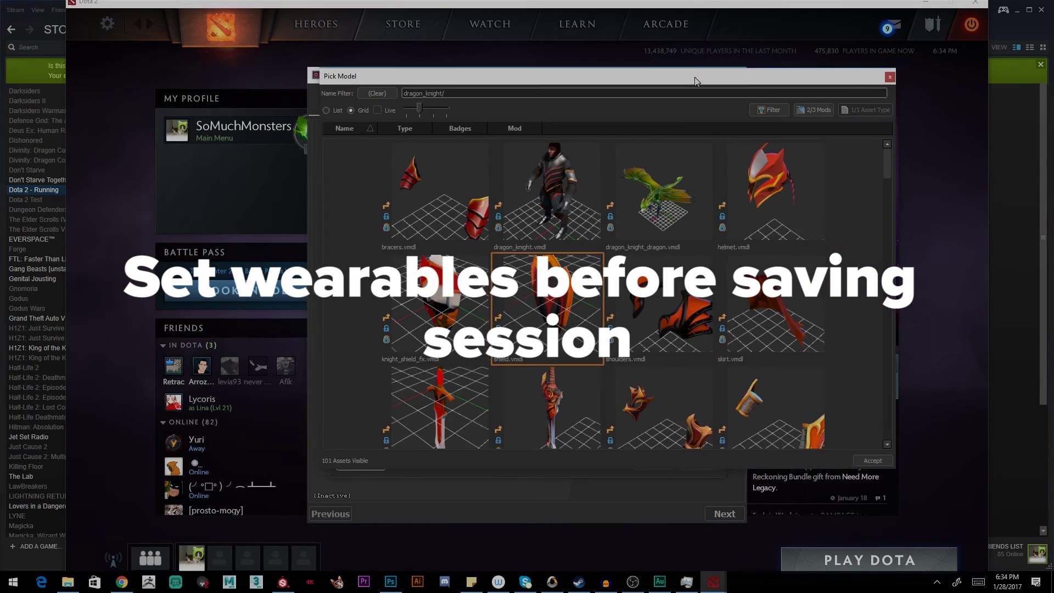
drag(687, 91, 657, 90)
text(dragon)
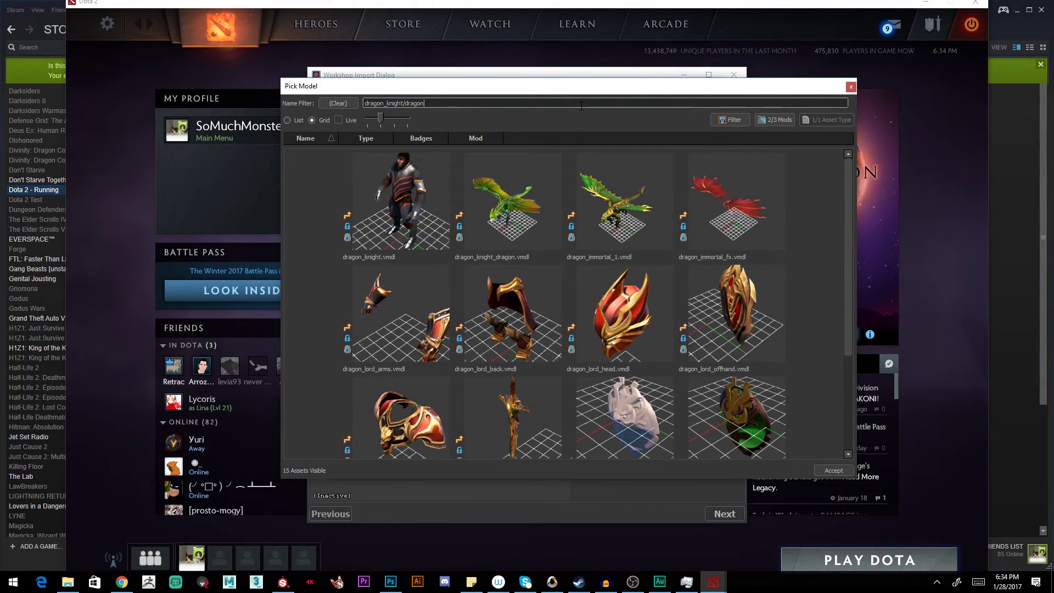
text(_shield)
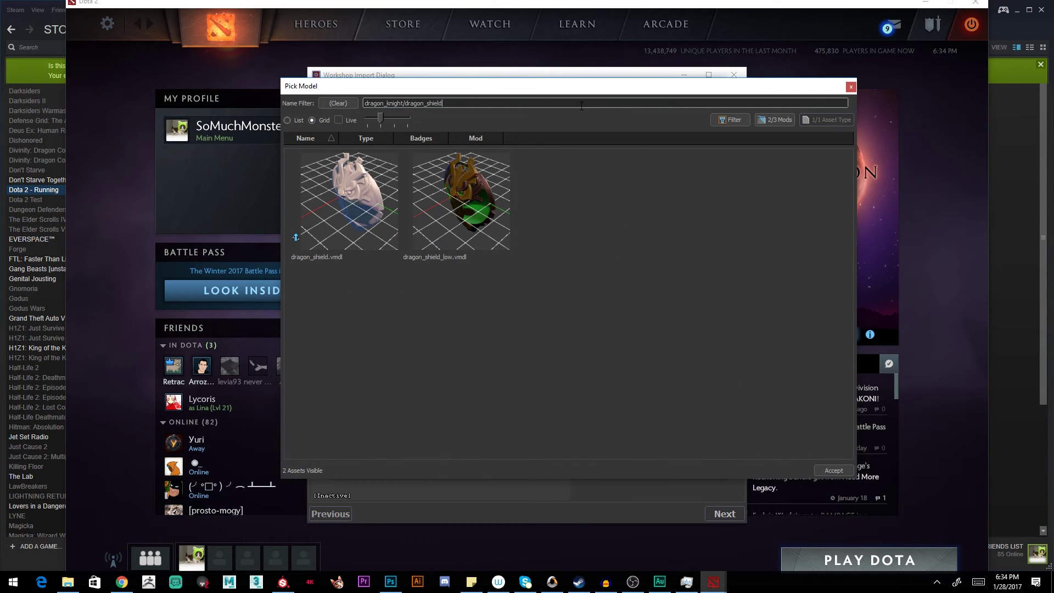
double_click(315, 199)
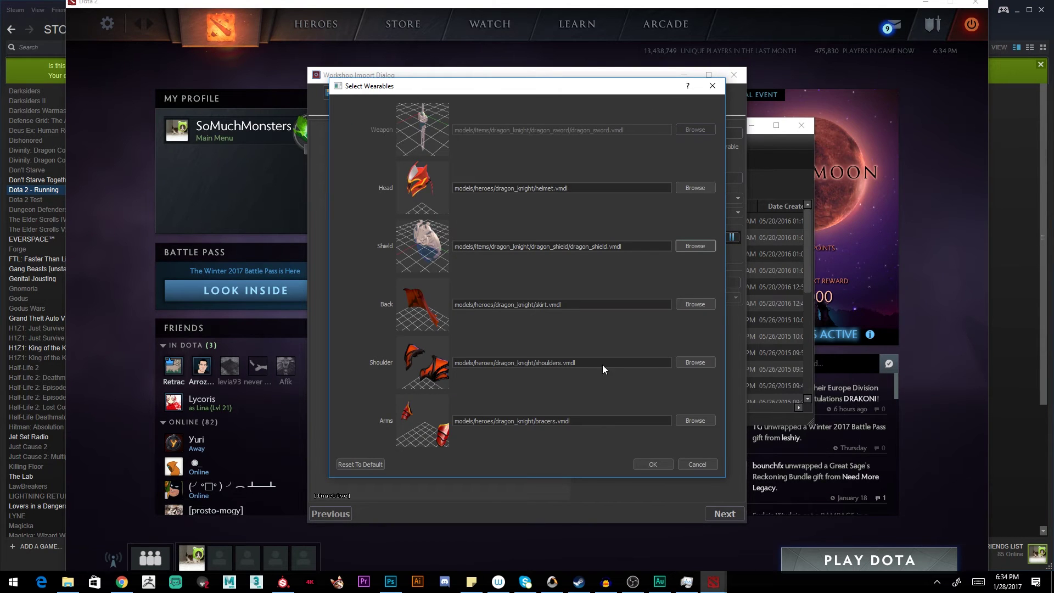
click(647, 465)
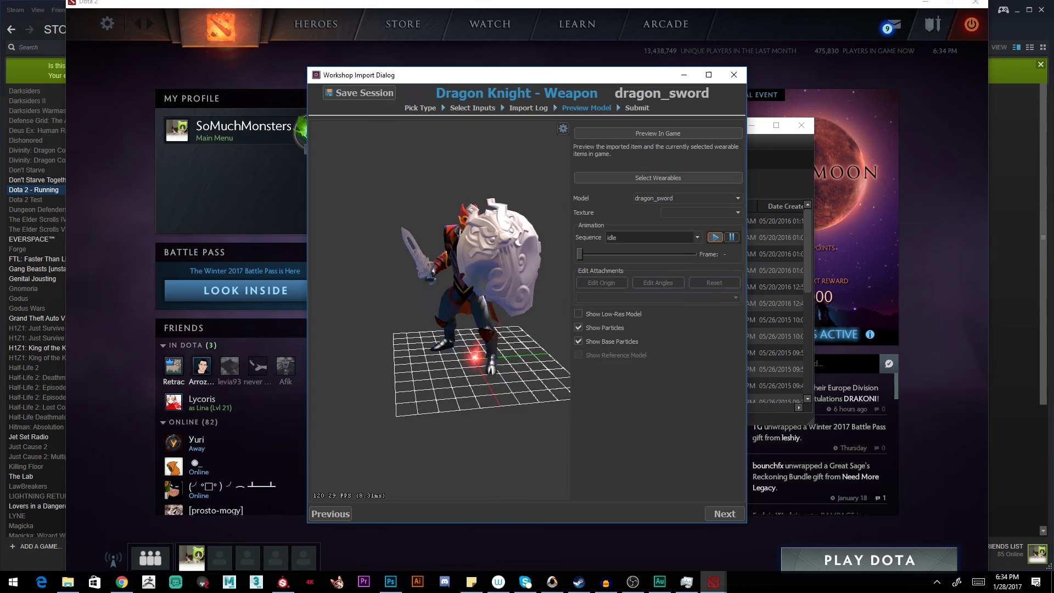
- Check the sword and shield together in the model preview, then preview them in game and rotate the hero
drag(385, 309, 439, 309)
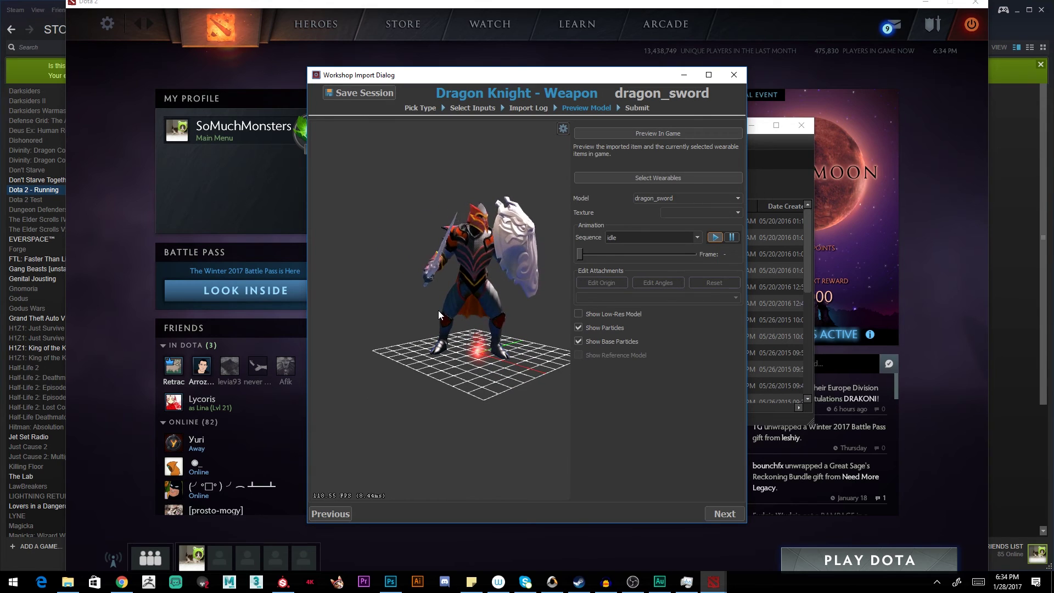
click(606, 134)
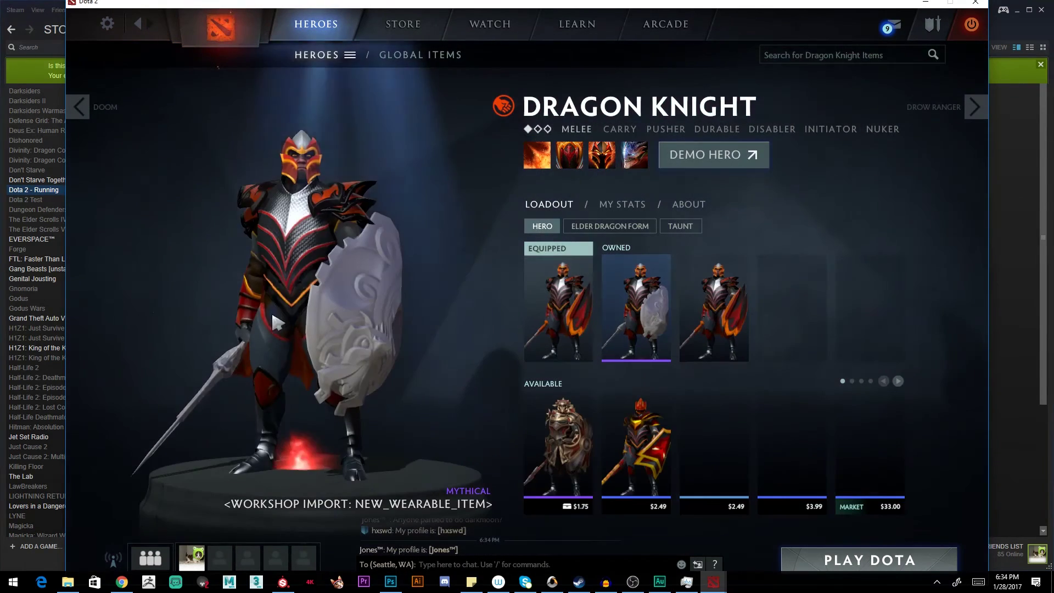
drag(278, 321, 314, 405)
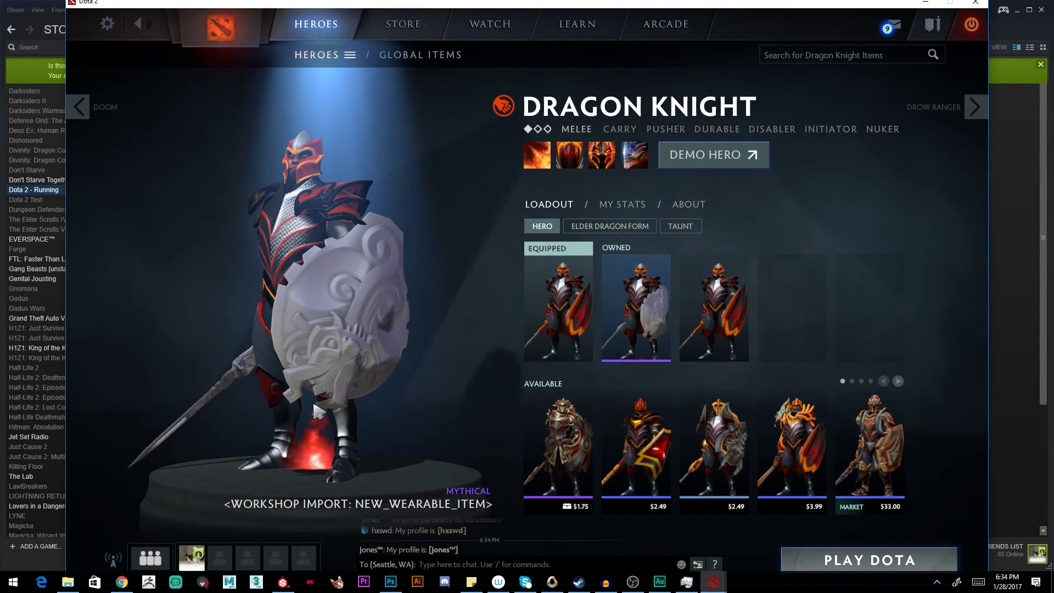
- Switch to Substance Painter and add the Green SMM gem smart material to the dragon_sword and dragon_shield texture sets
key(alt+Tab)
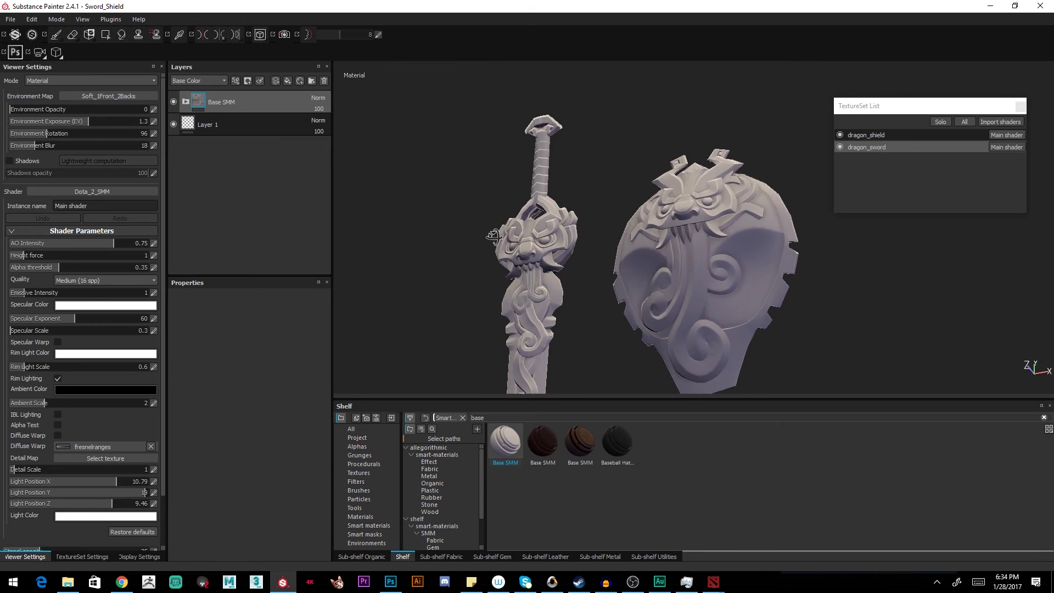
alt+drag(508, 268, 417, 268)
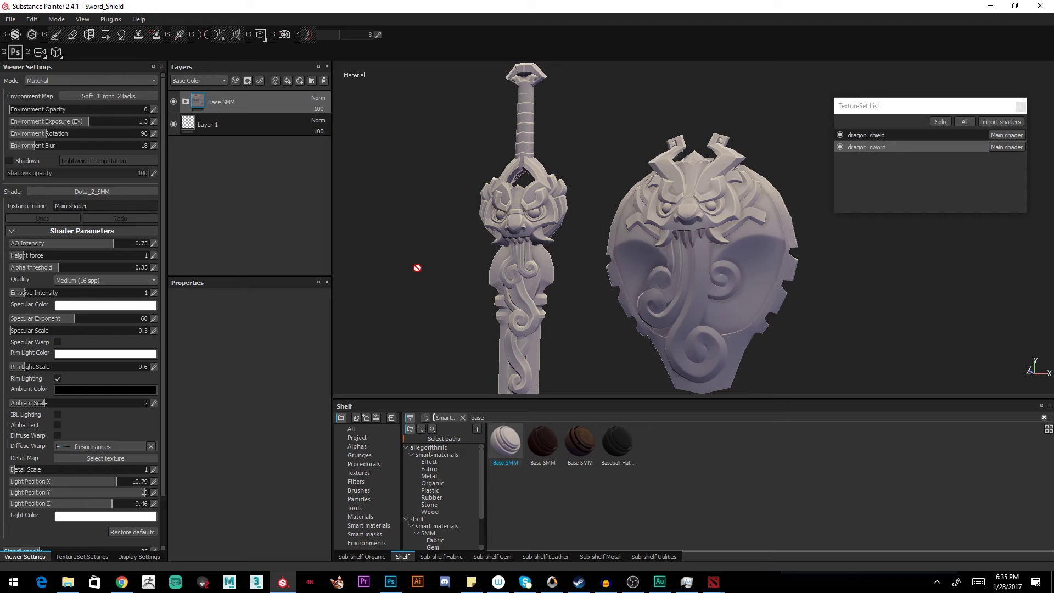
click(448, 512)
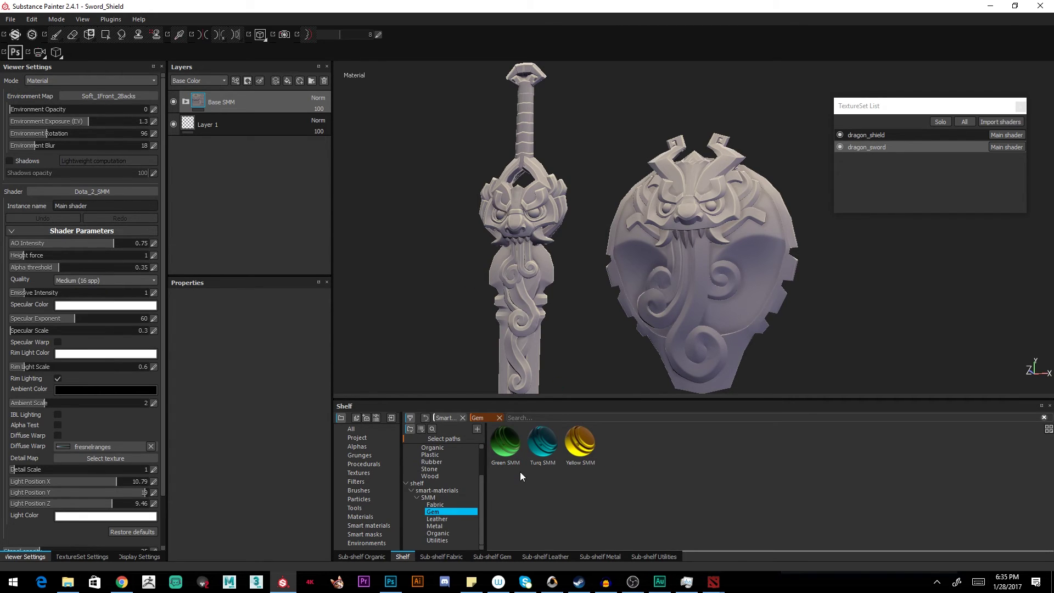
drag(505, 442, 208, 98)
alt+drag(522, 291, 590, 315)
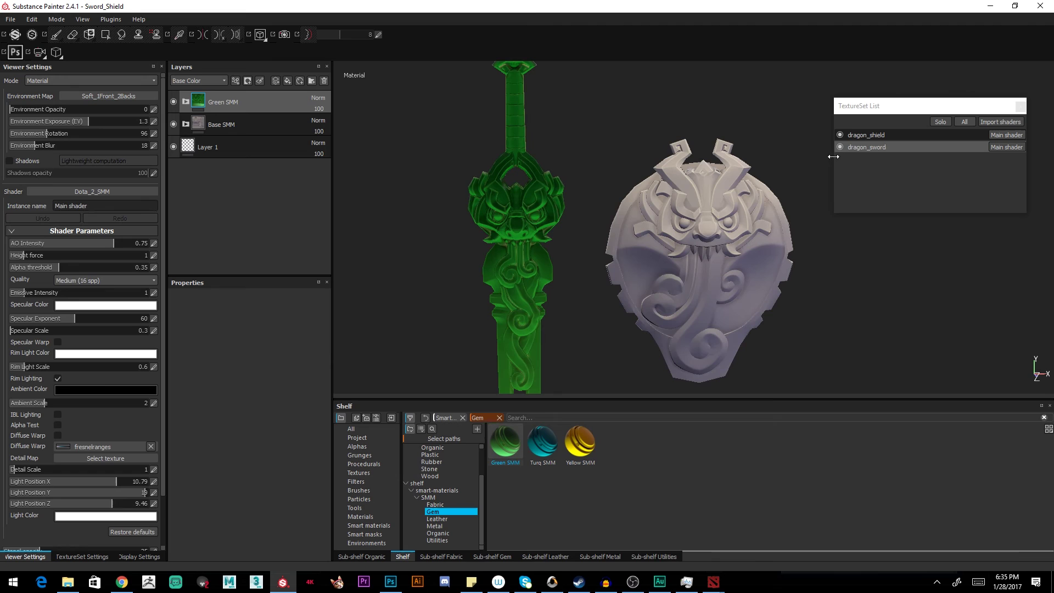
click(683, 196)
drag(501, 451, 248, 99)
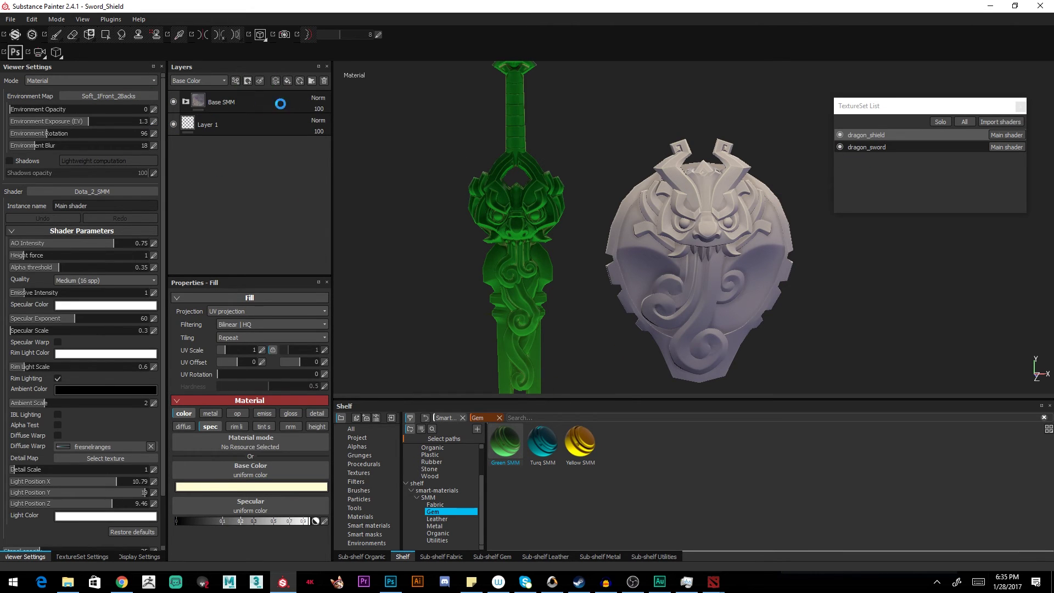
- Export the green dragon_shield and dragon_sword textures to the auto-refresh folder and dismiss the export notice
key(ctrl+shift+e)
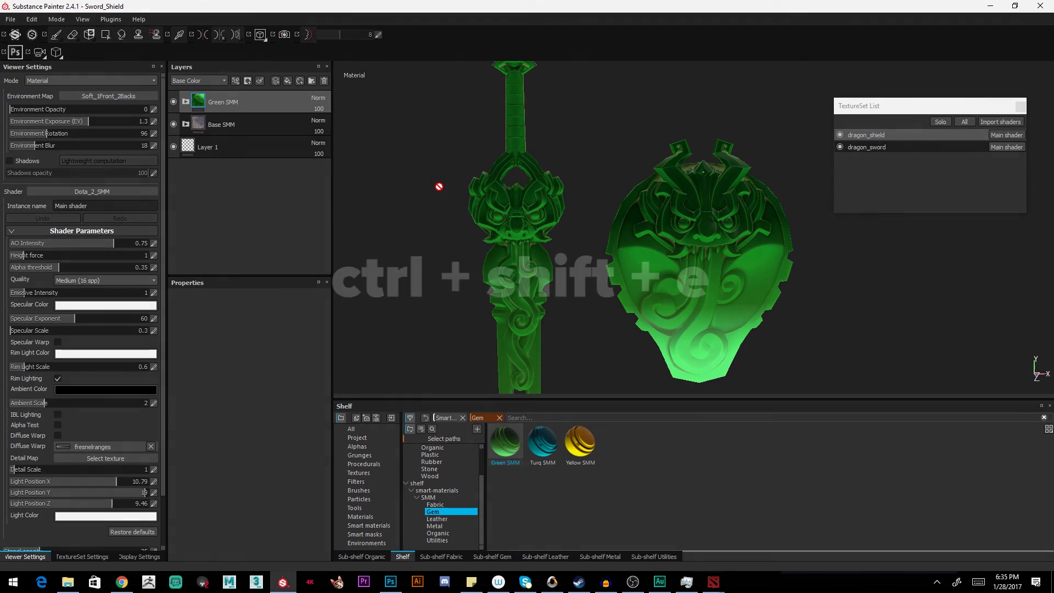
click(604, 456)
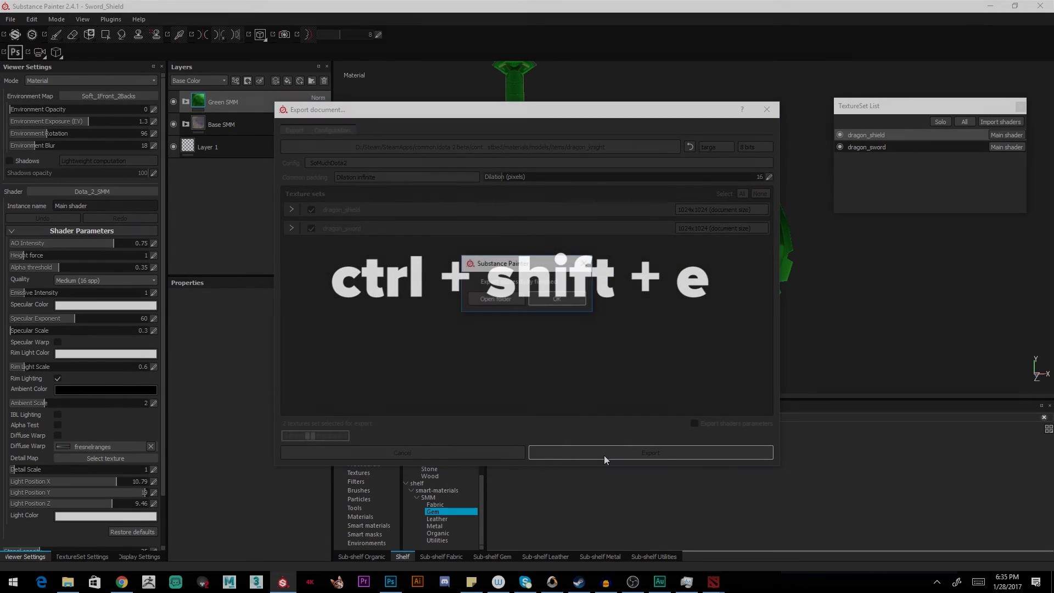
click(546, 294)
- Switch to Dota 2, inspect the green sword and shield on the rotating hero, and start the Dragon Knight hero demo
key(alt+Tab)
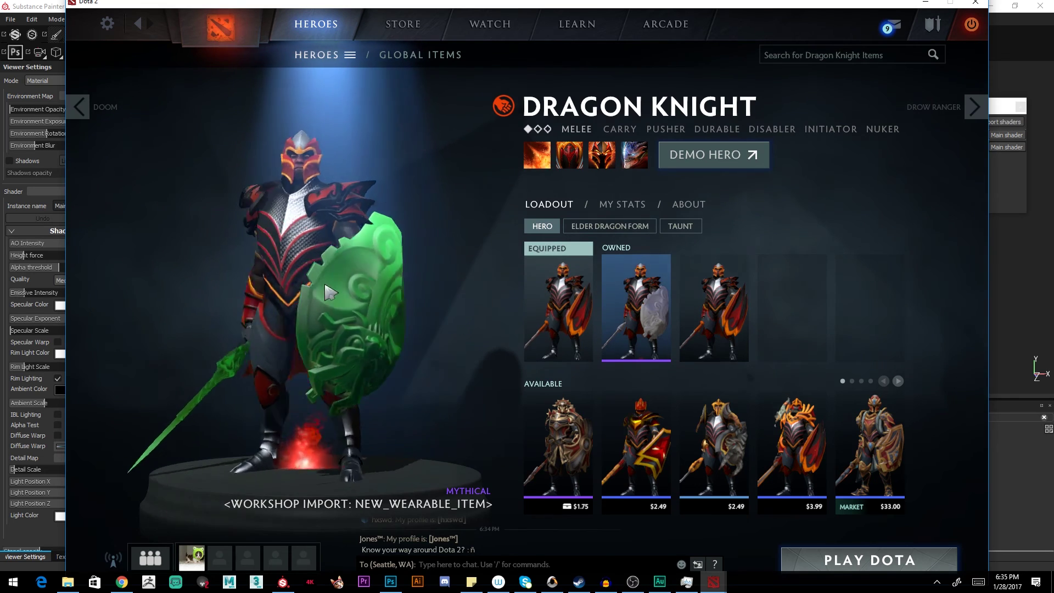
drag(330, 292, 433, 287)
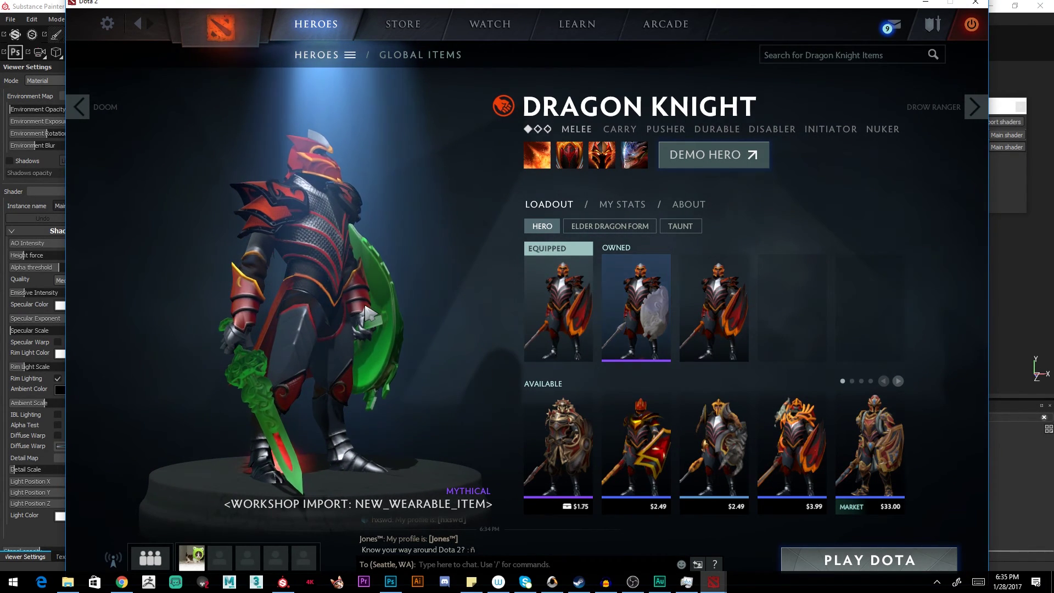
click(719, 164)
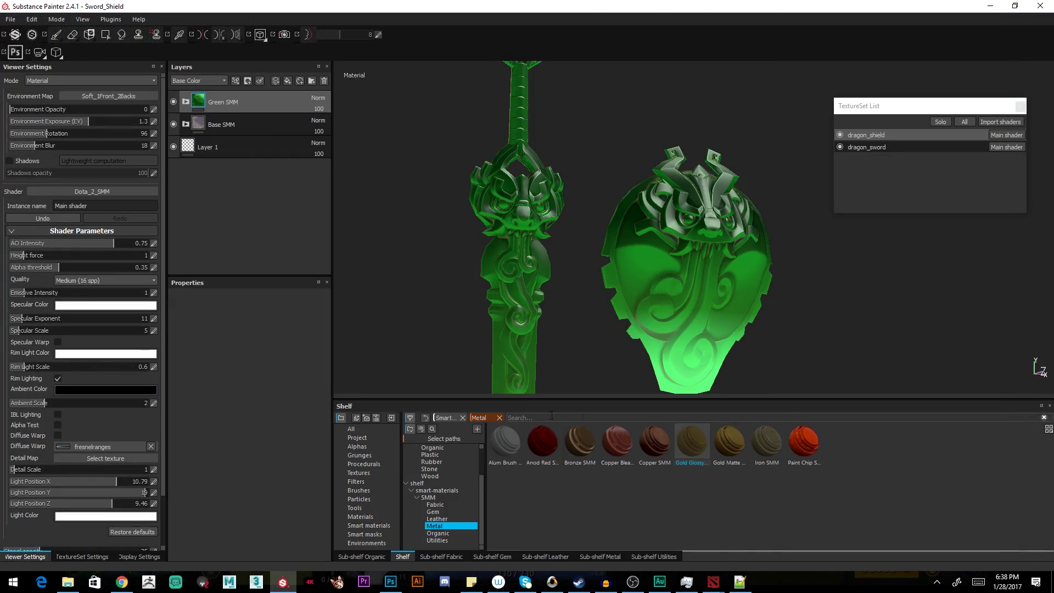
- Add the Gold Glossy SMM metal smart material above the green layer on the dragon_shield and dragon_sword texture sets
drag(277, 276, 235, 92)
alt+drag(509, 198, 579, 238)
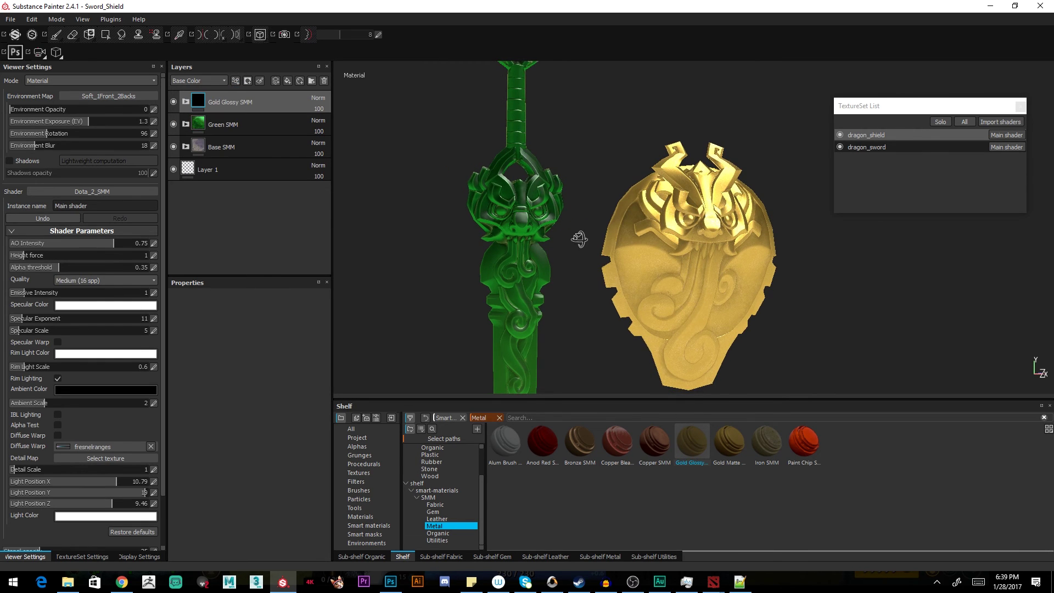
right_click(514, 237)
click(379, 219)
click(218, 104)
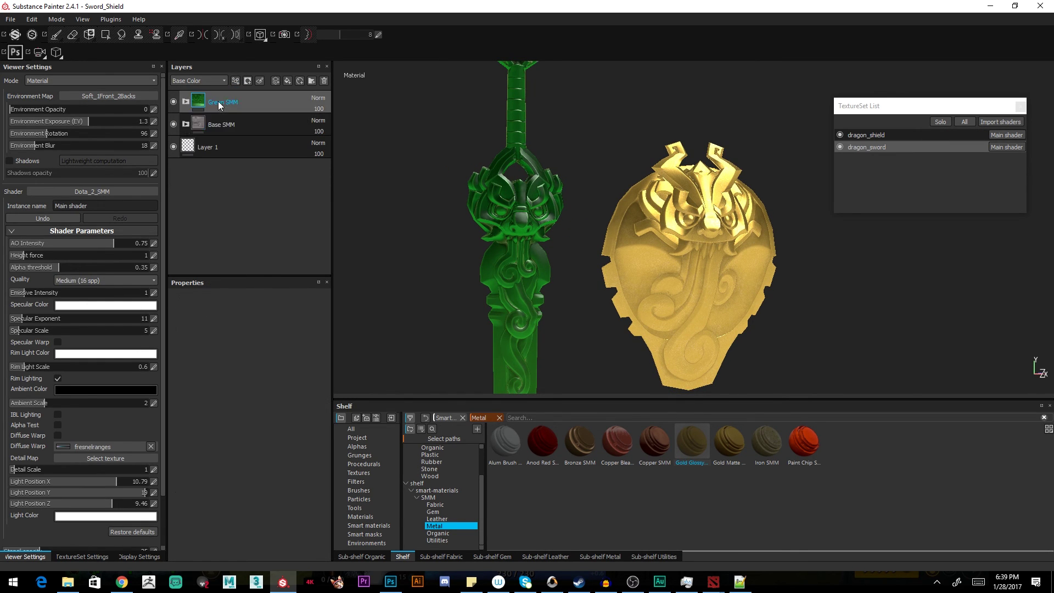
drag(708, 445, 225, 96)
- Export the gold dragon_shield and dragon_sword textures to the dragon_knight items folder
key(ctrl+shift+e)
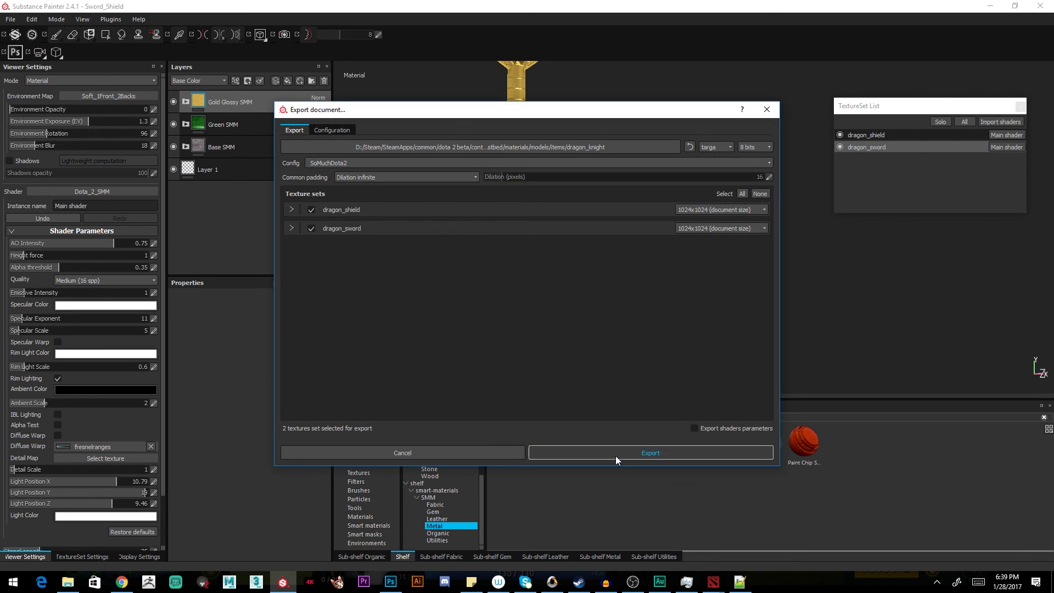
click(615, 455)
click(492, 297)
- Switch to Dota 2, inspect the gold items from several angles in the demo, and return to the hero loadout
key(alt+Tab)
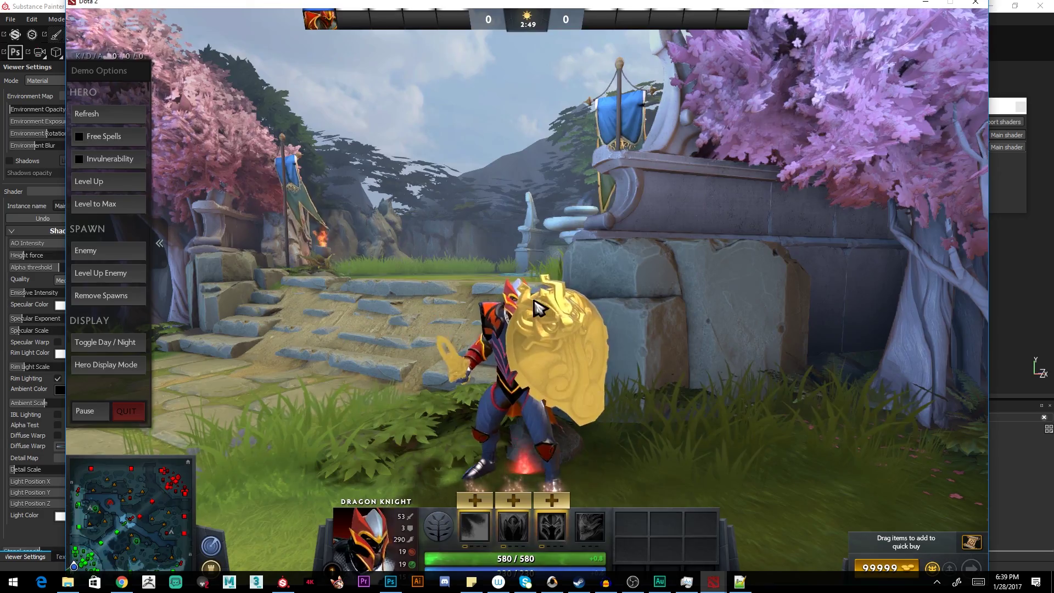
middle_drag(535, 347, 478, 351)
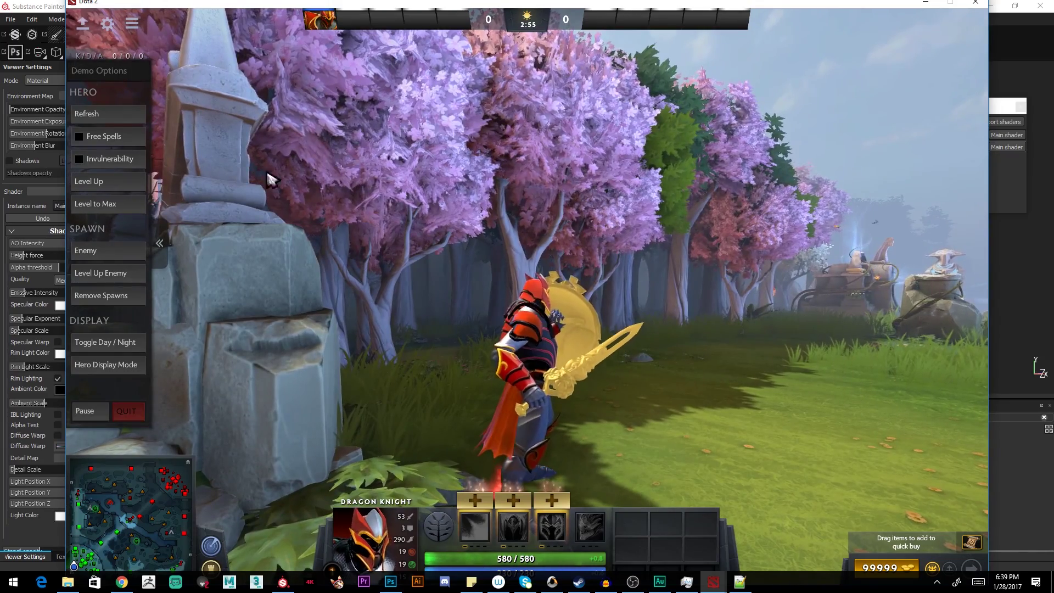
click(83, 24)
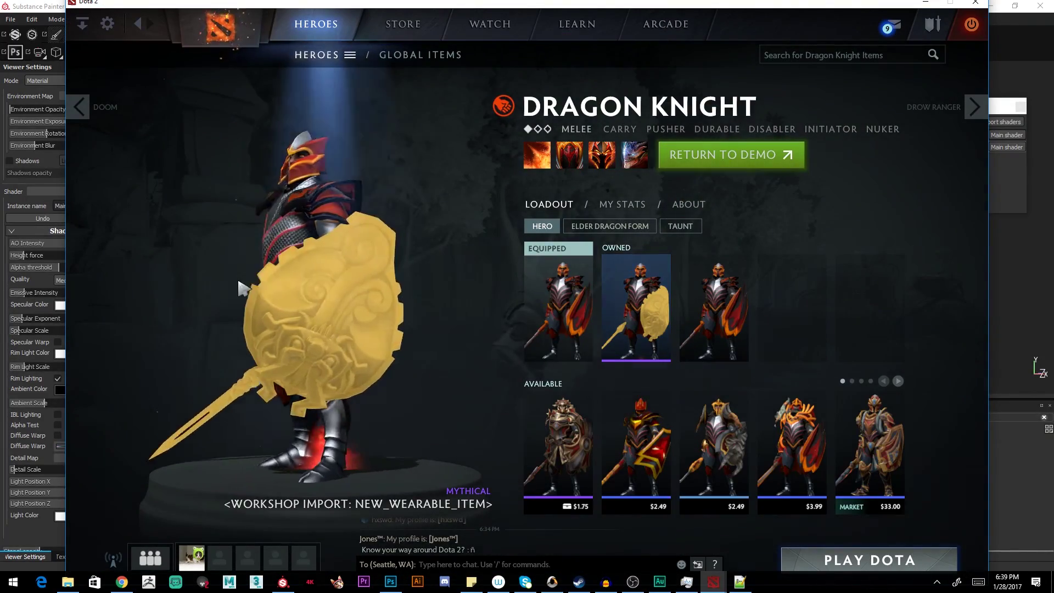